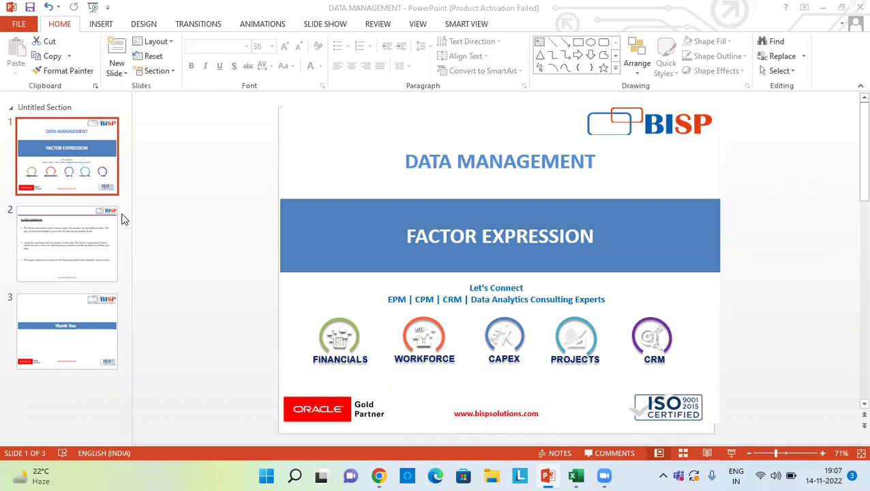
# Step: Show the Factor Expression explanation slide, and switch to the Multi Period workbook in Excel
pyautogui.click(80, 235)
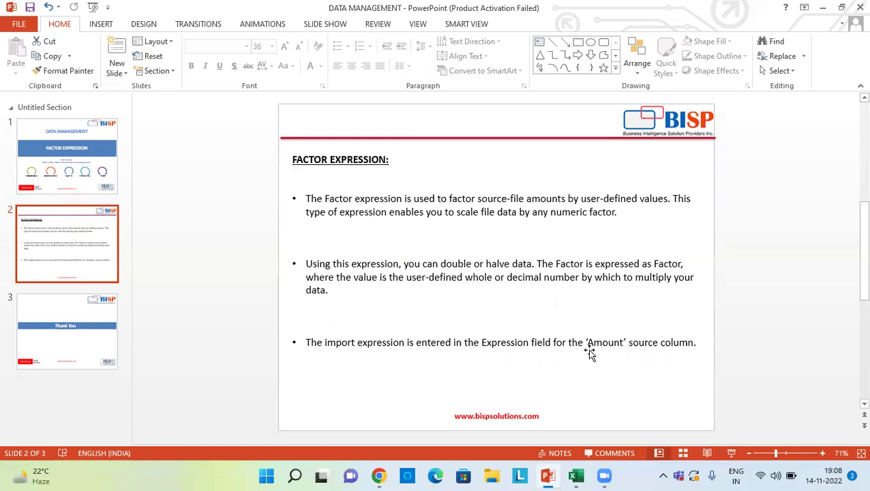
pyautogui.hotkey('alt', 'Tab')
pyautogui.hotkey('alt', 'Tab')
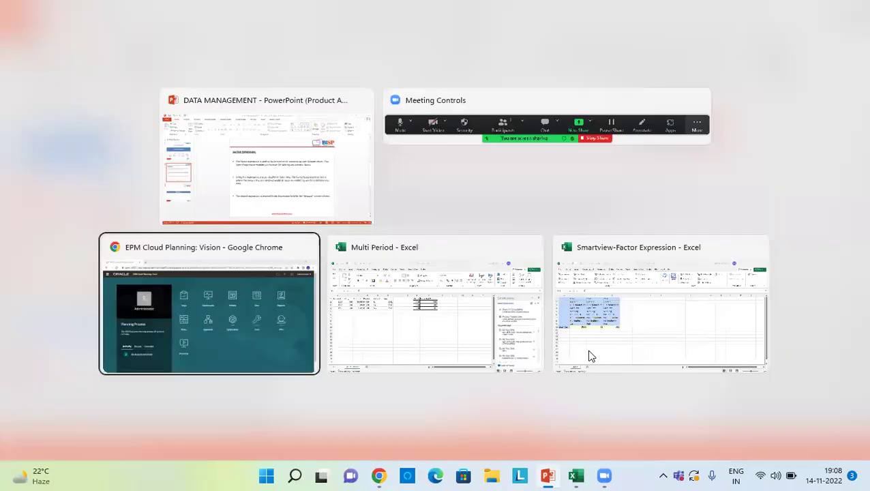
pyautogui.hotkey('alt', 'Tab')
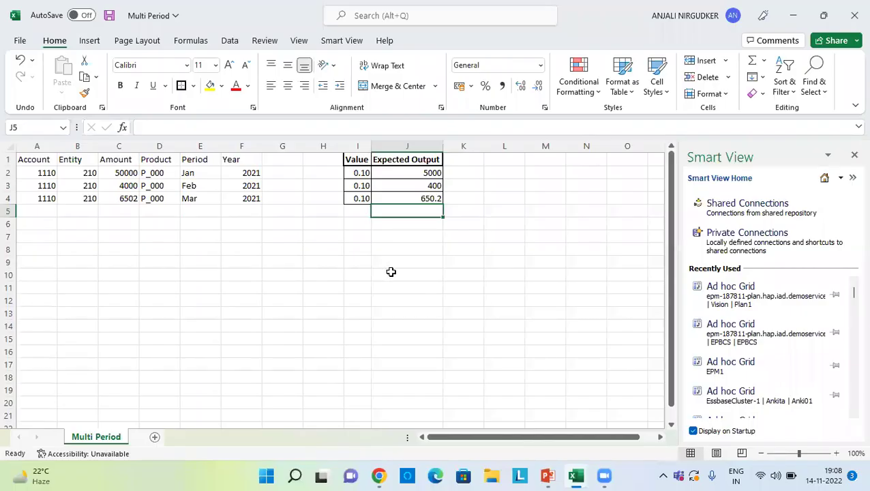
# Step: Examine the Account, Entity, Amount, Product, Period and Year columns of the source data one by one
pyautogui.click(42, 145)
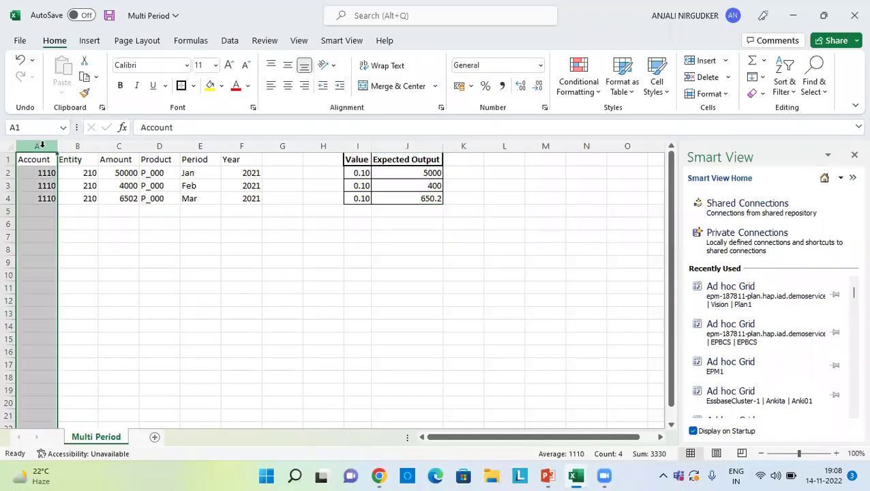
pyautogui.click(78, 146)
pyautogui.click(113, 146)
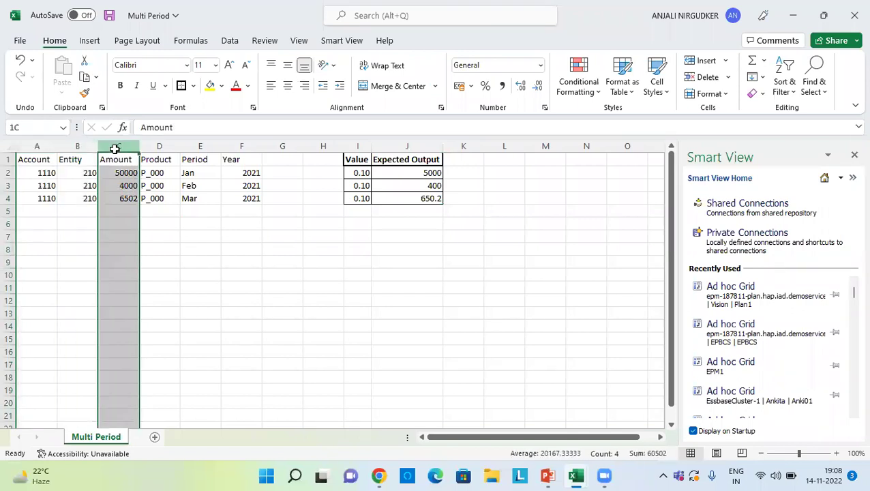
pyautogui.click(156, 146)
pyautogui.click(198, 145)
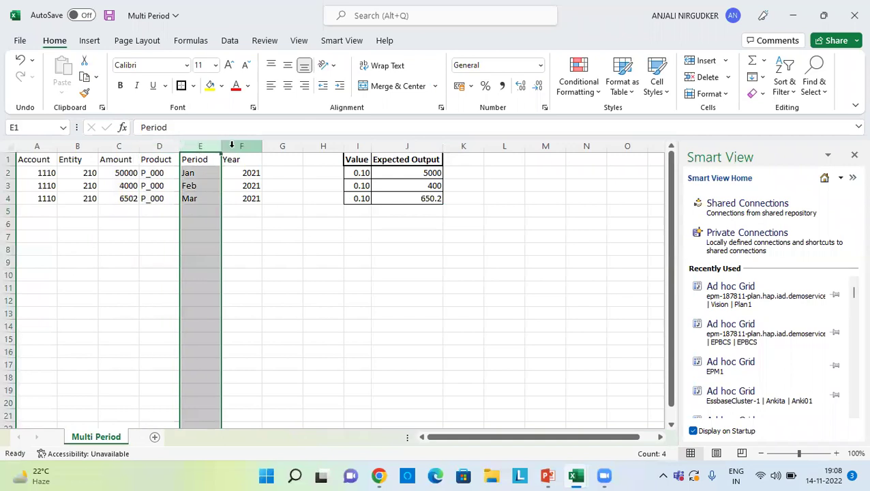
pyautogui.click(235, 147)
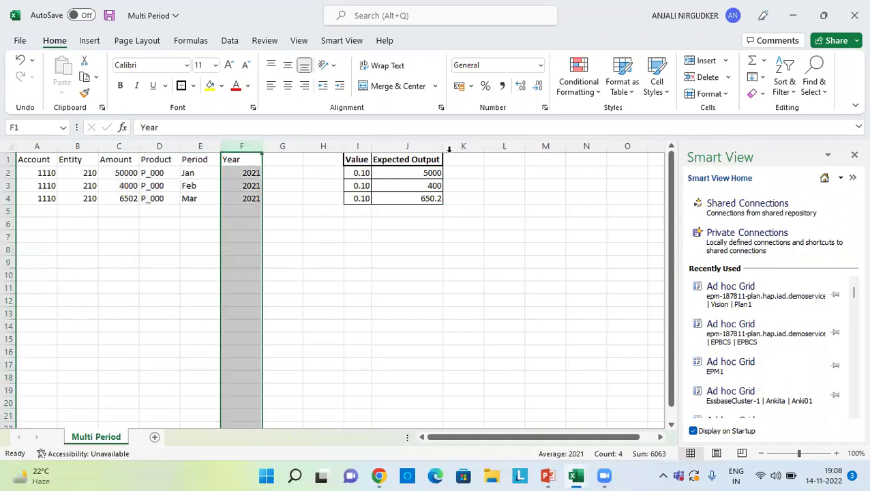
# Step: Examine the Value and Expected Output cells for the Jan, Feb and Mar rows, including how the output is calculated from Amount
pyautogui.click(357, 174)
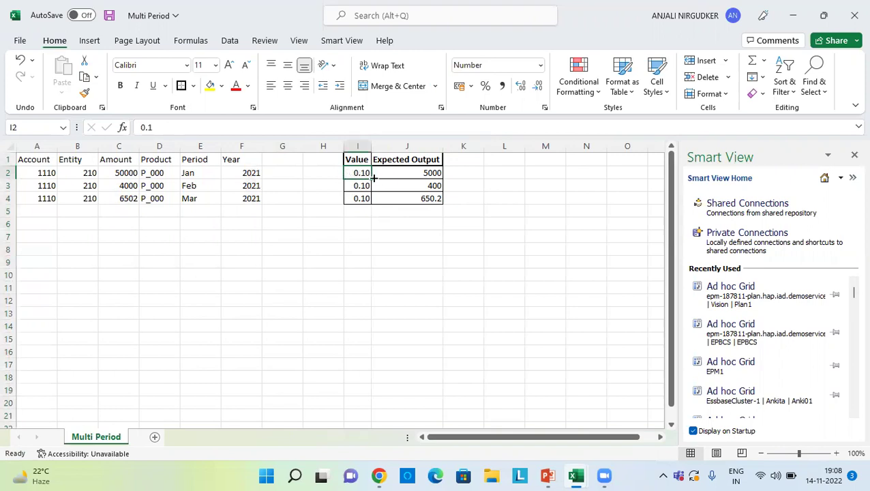
pyautogui.click(419, 175)
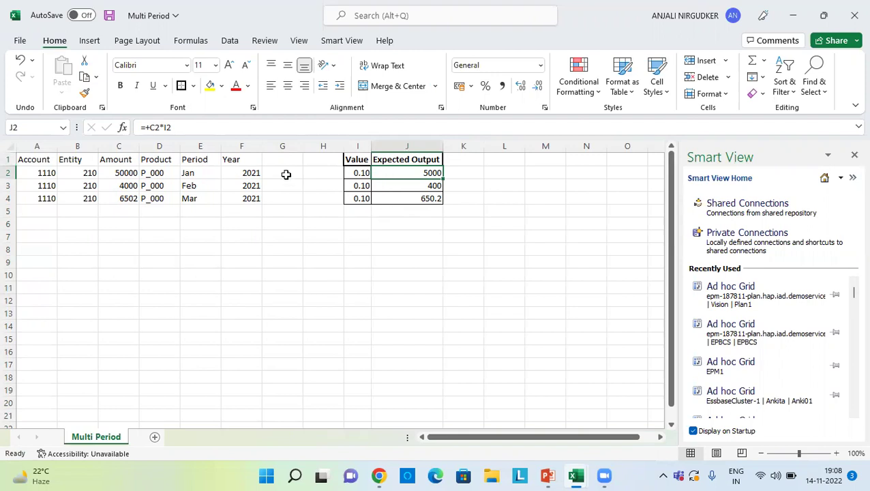
pyautogui.click(361, 172)
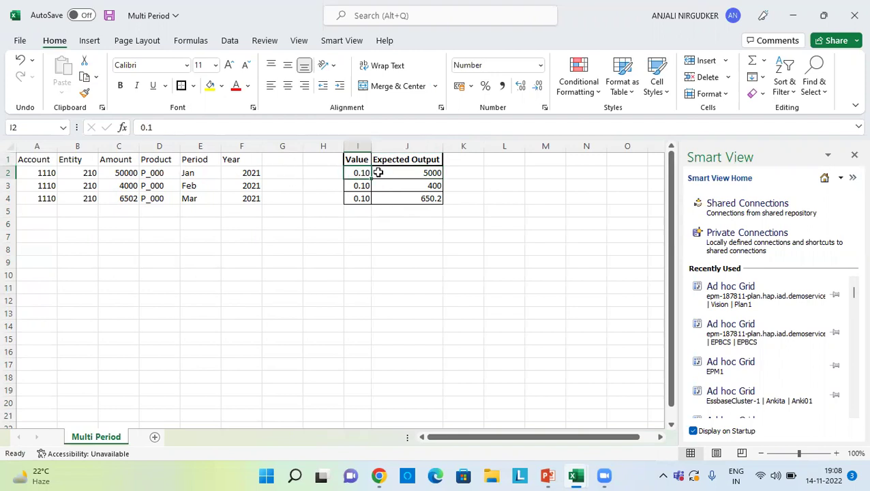
pyautogui.click(400, 173)
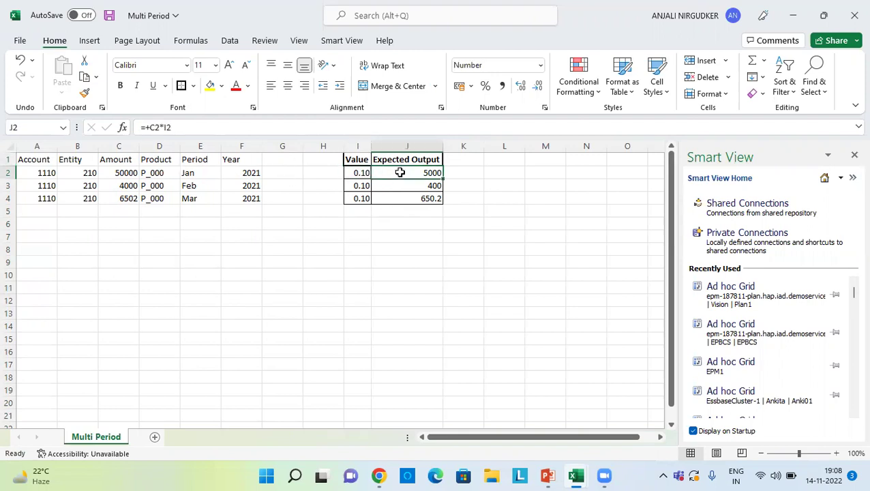
pyautogui.click(129, 183)
pyautogui.click(367, 189)
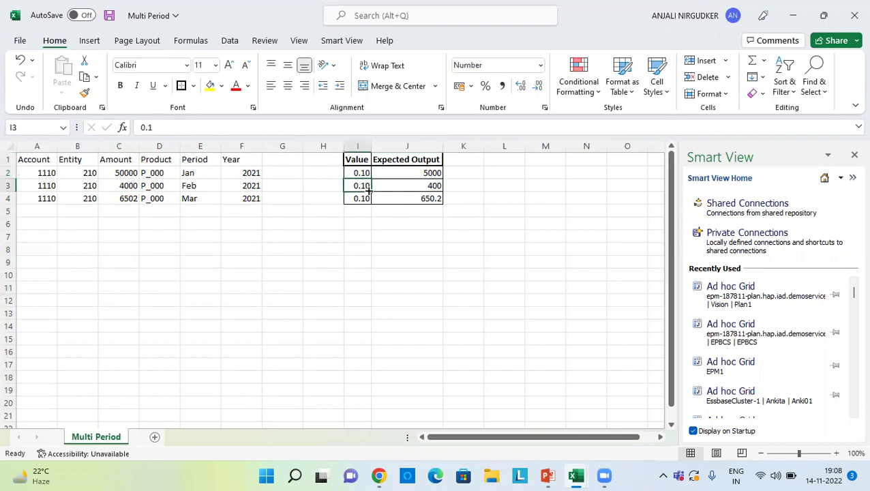
pyautogui.click(419, 187)
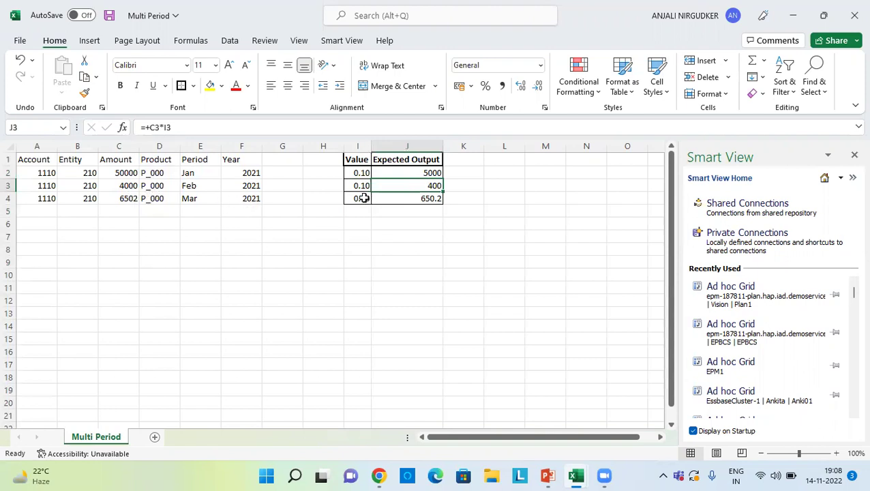
pyautogui.click(423, 201)
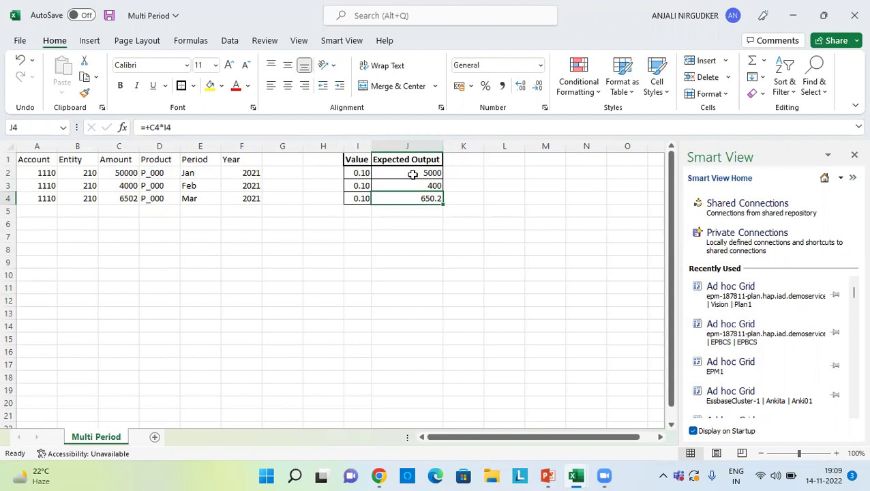
# Step: Switch to EPM Cloud Planning in Chrome and open Data Management
pyautogui.hotkey('alt', 'Tab')
pyautogui.hotkey('alt', 'Tab')
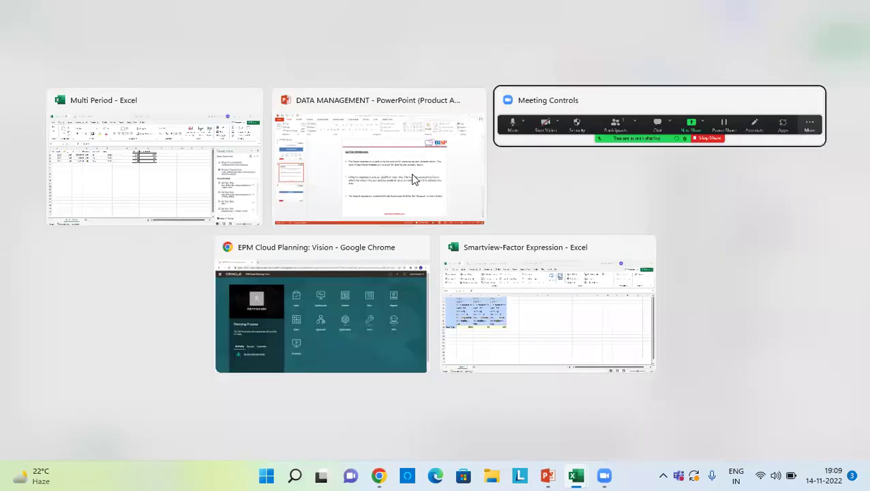
pyautogui.hotkey('alt', 'Tab')
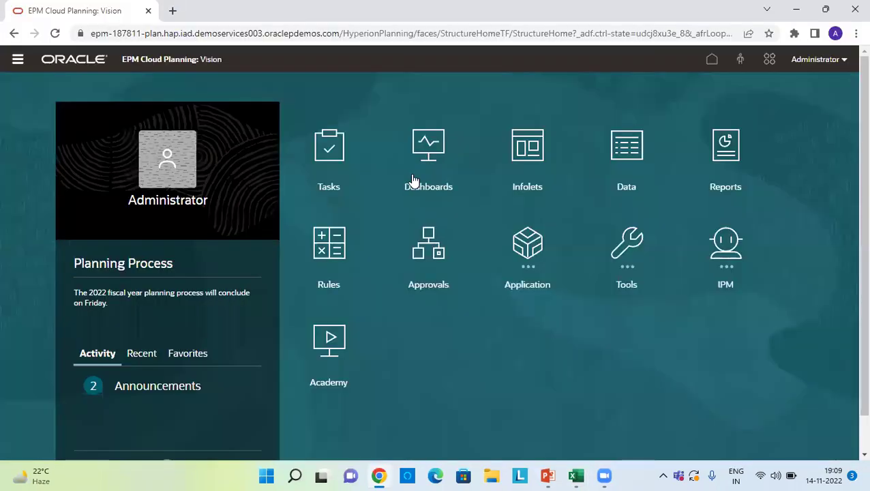
pyautogui.click(20, 62)
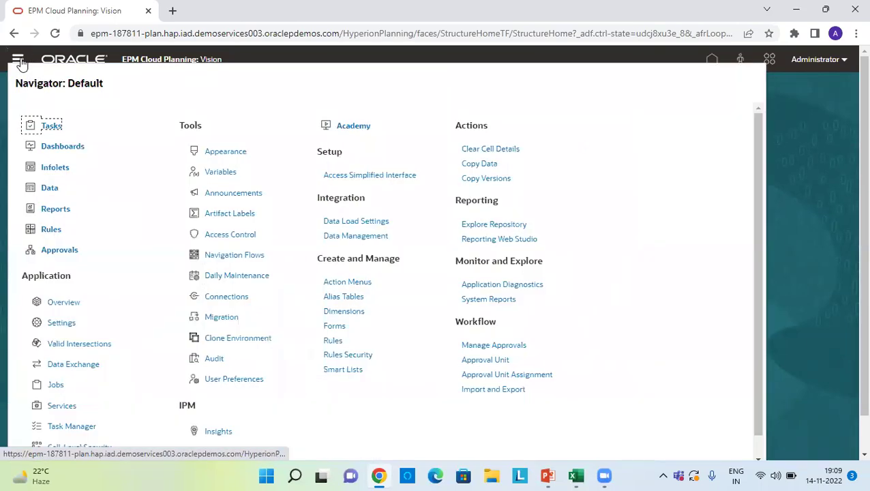
pyautogui.click(358, 236)
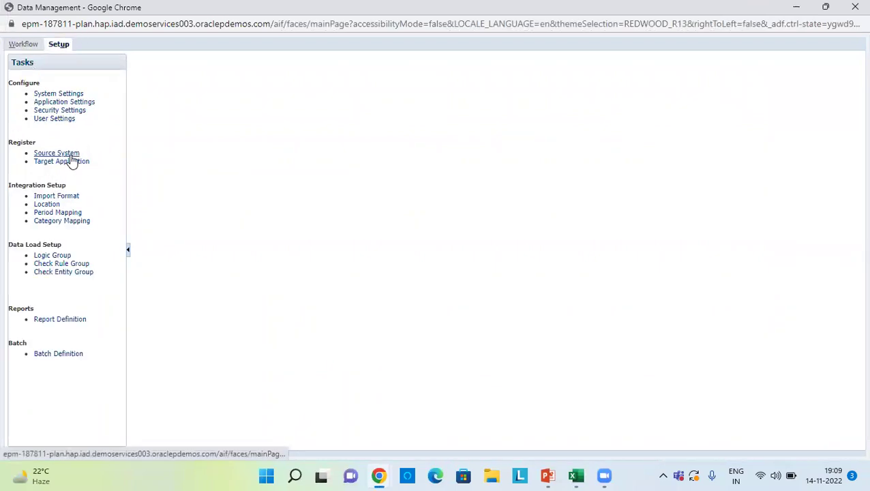
# Step: Review the File source system and the dimension details of the FCT_Vision target application
pyautogui.click(71, 154)
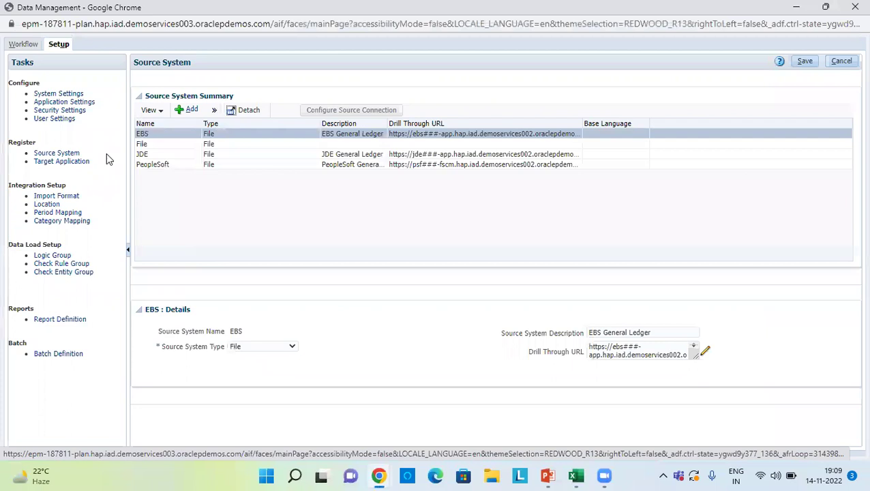
pyautogui.click(153, 145)
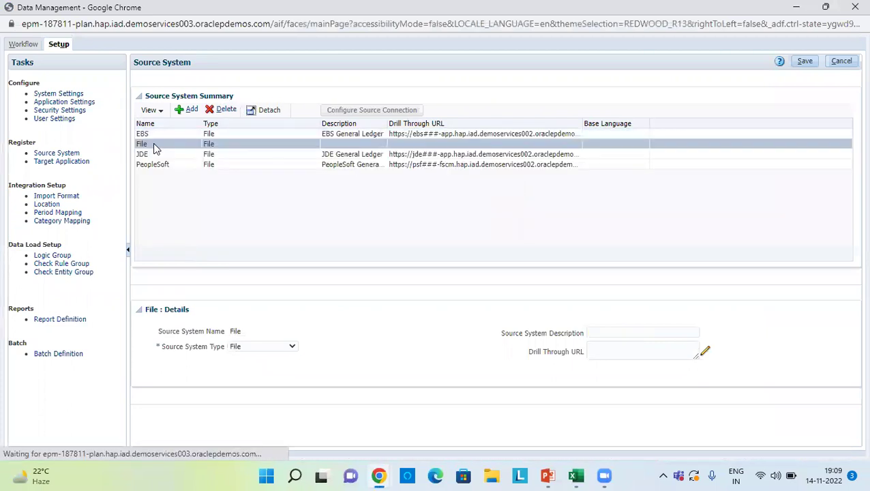
pyautogui.click(76, 163)
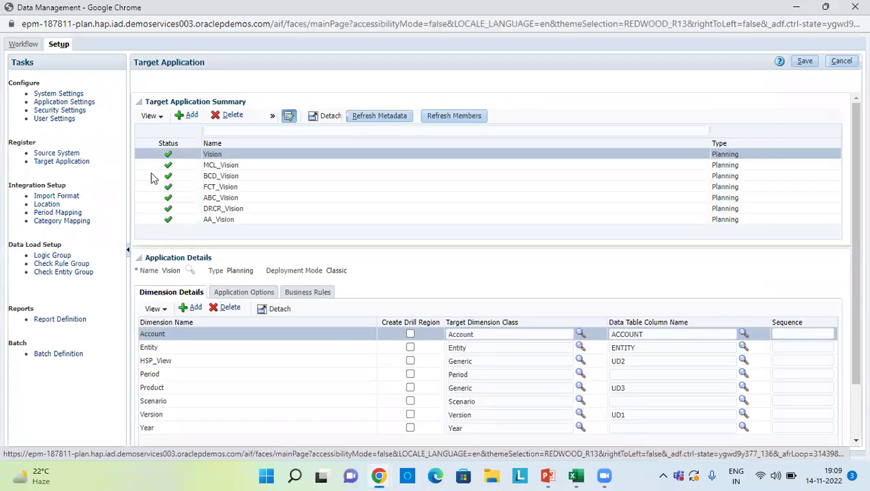
pyautogui.click(245, 188)
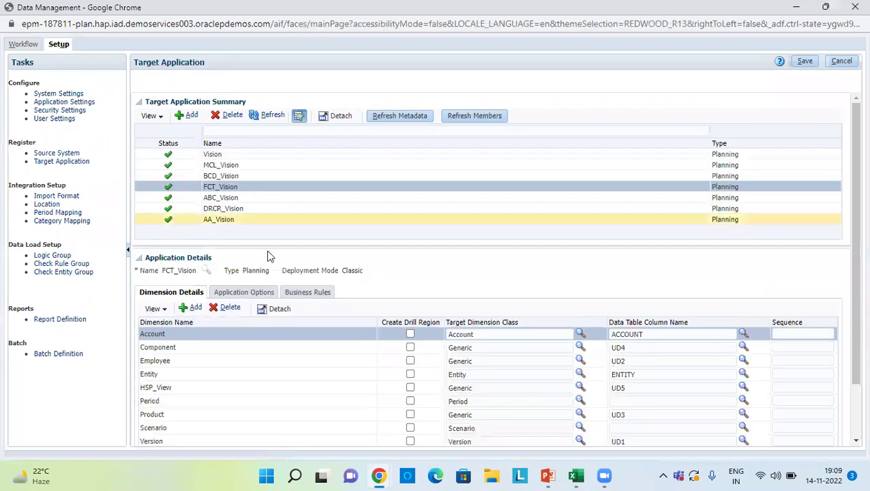
pyautogui.scroll(-1, 261, 359)
pyautogui.scroll(1, 261, 359)
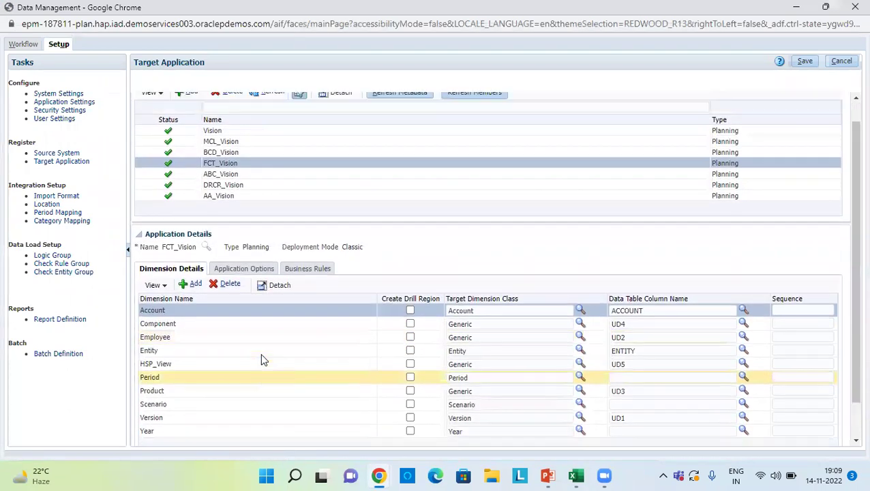
# Step: Open the FCT_IMF import format and examine its mappings, including the expression in the Amount row
pyautogui.click(68, 200)
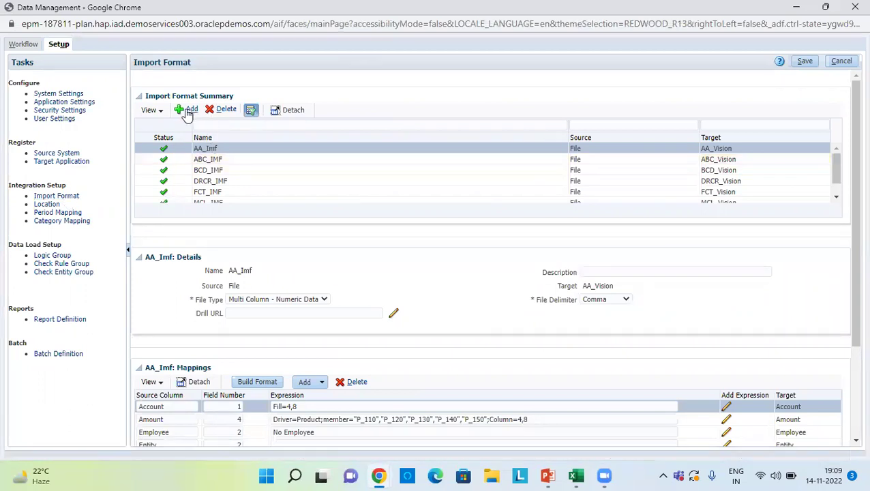
pyautogui.click(213, 189)
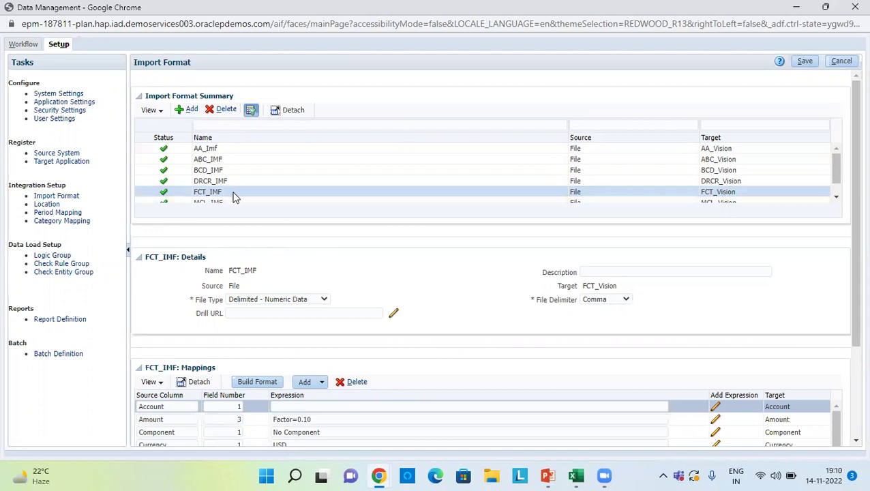
pyautogui.scroll(-2, 247, 286)
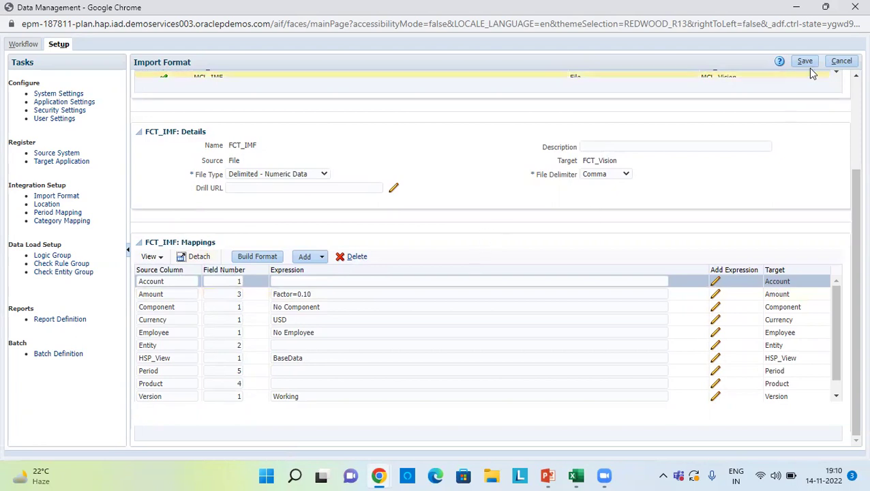
pyautogui.scroll(-1, 453, 328)
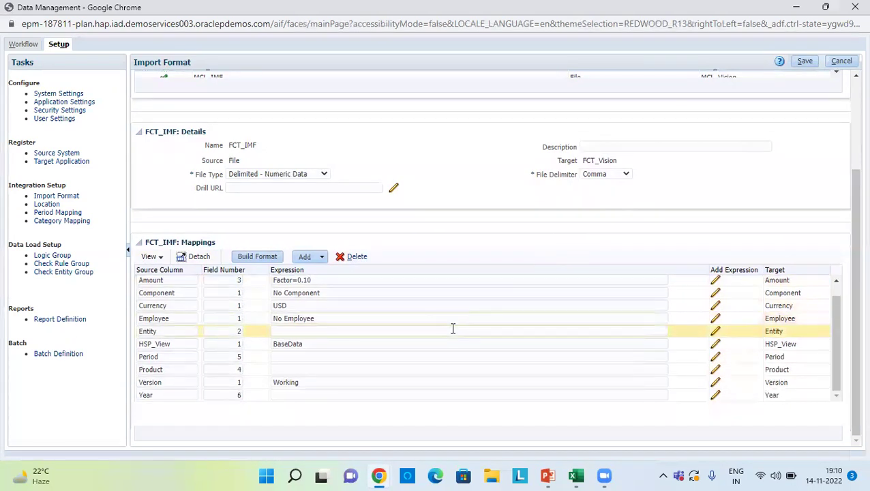
pyautogui.scroll(2, 452, 328)
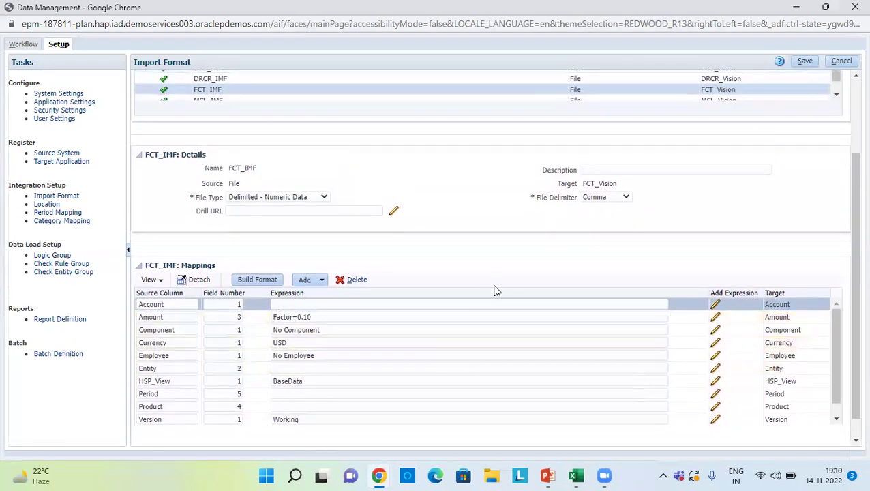
pyautogui.scroll(-1, 493, 289)
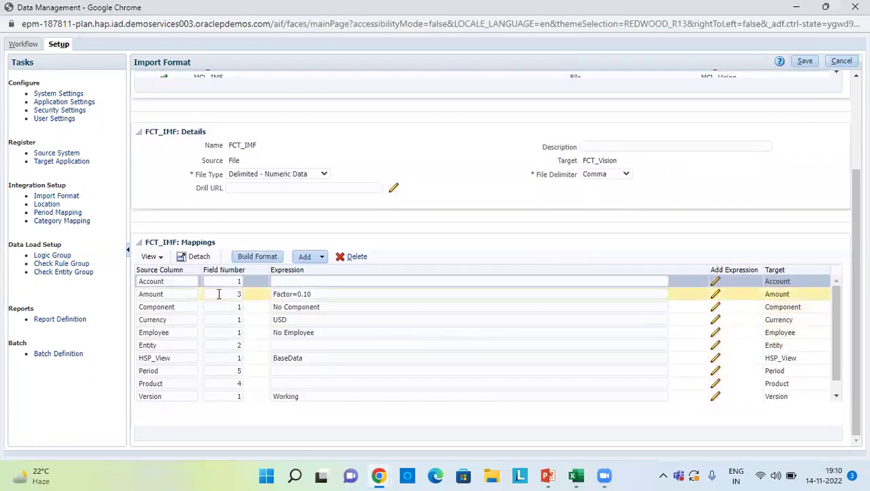
pyautogui.click(316, 293)
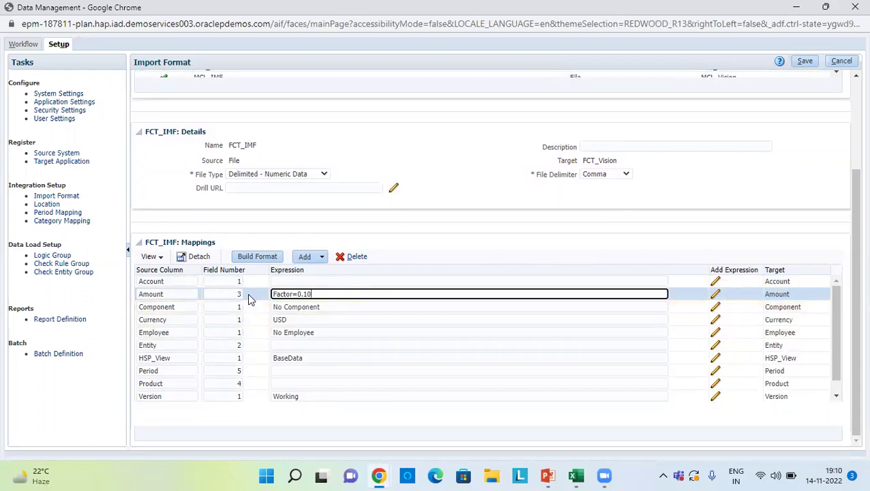
# Step: Check the position of the Amount column in the Multi Period workbook in Excel, and return to Data Management in Chrome
pyautogui.hotkey('alt', 'Tab')
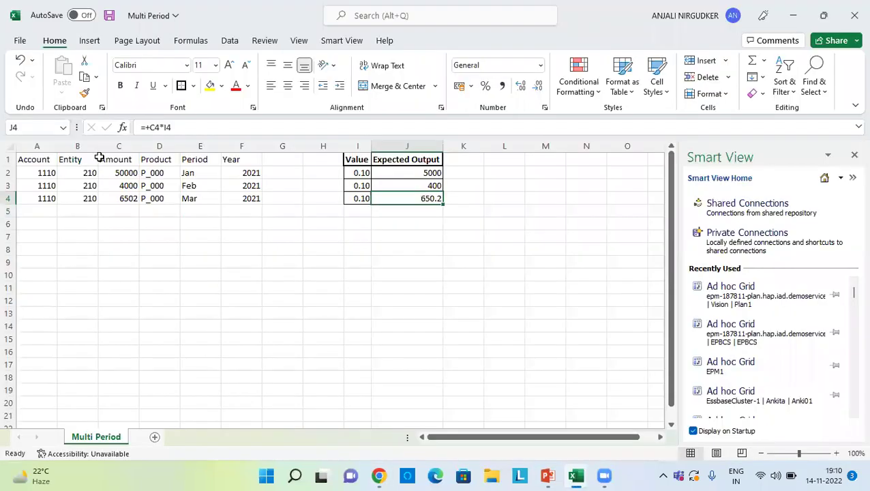
pyautogui.click(119, 145)
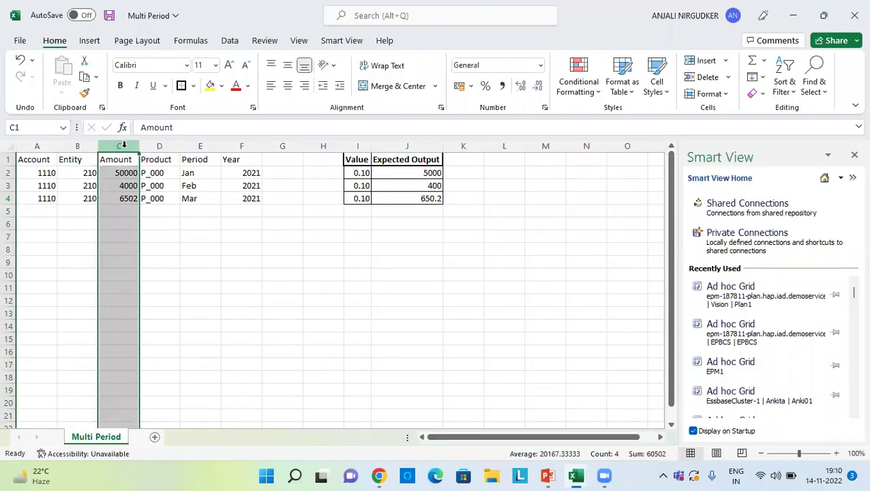
pyautogui.hotkey('alt', 'Tab')
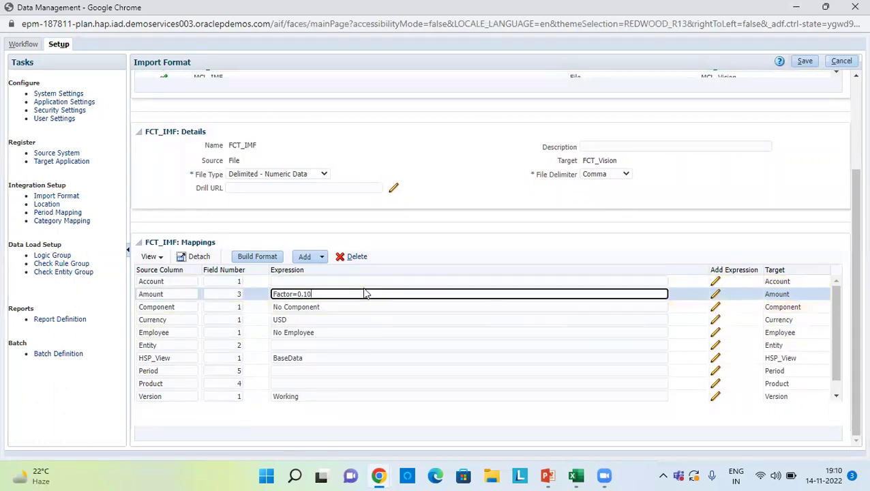
# Step: Add a Factor expression with value 0.10 to the Amount row of the FCT_IMF mappings
pyautogui.click(716, 295)
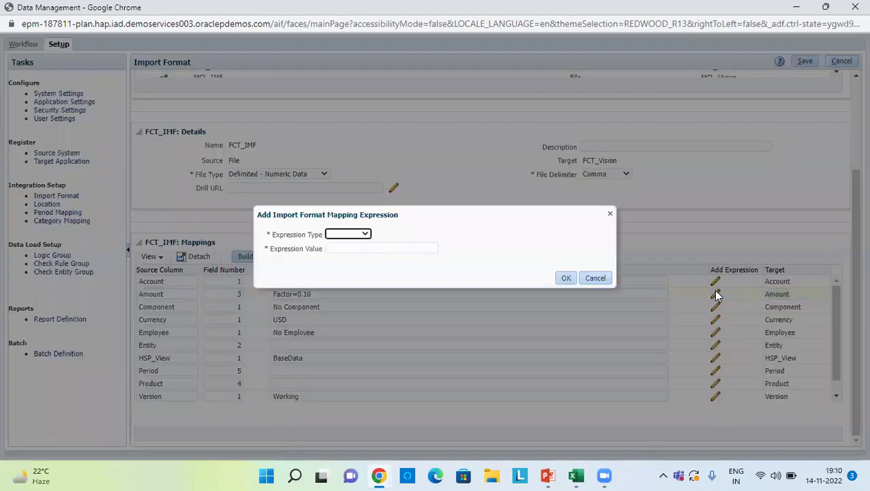
pyautogui.click(334, 235)
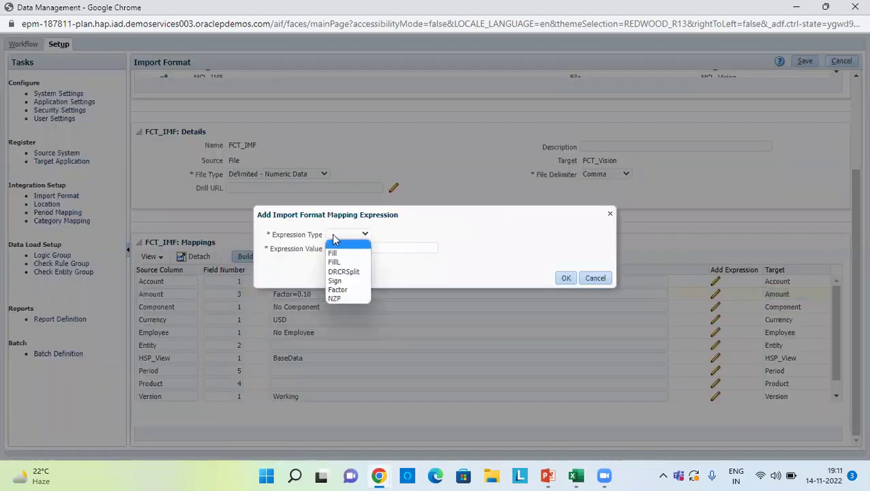
pyautogui.click(338, 289)
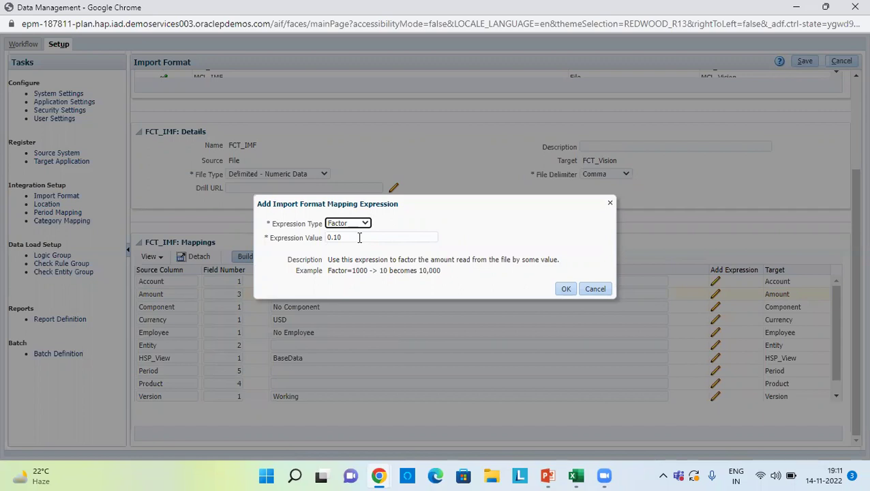
pyautogui.click(565, 290)
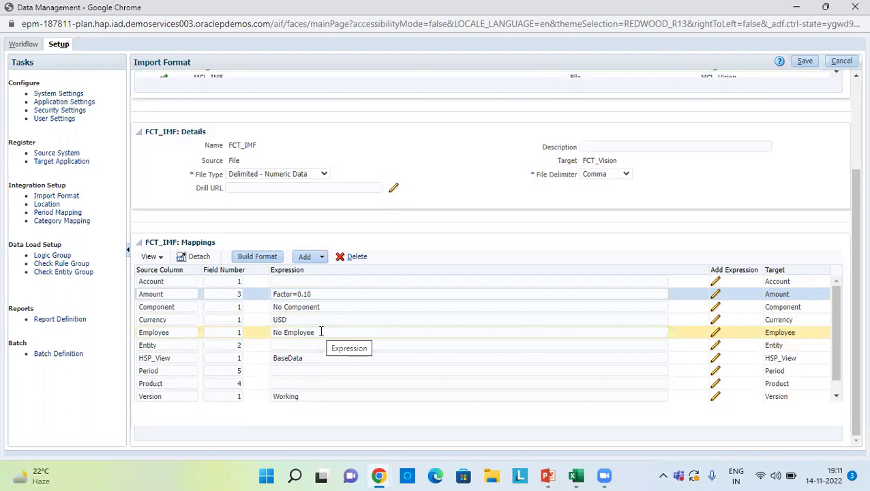
# Step: Check the remaining mapping rows against the Period and Year columns of the Excel workbook, and save the import format in Chrome
pyautogui.click(321, 332)
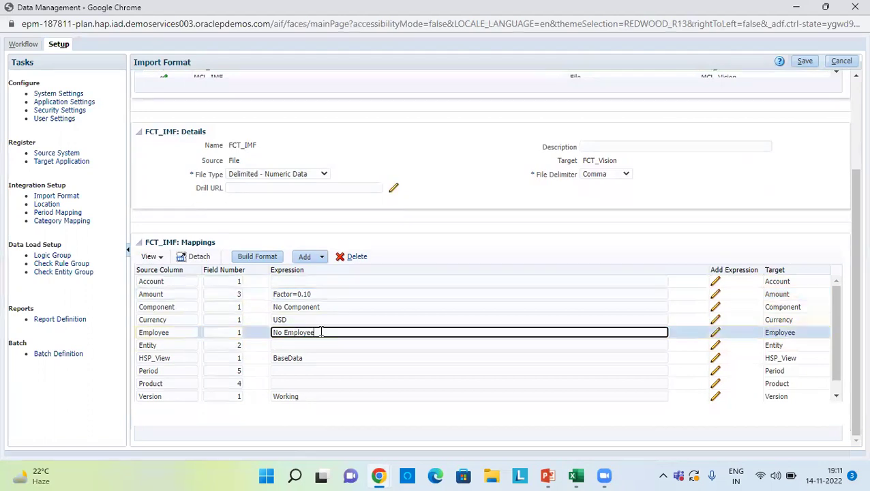
pyautogui.click(315, 357)
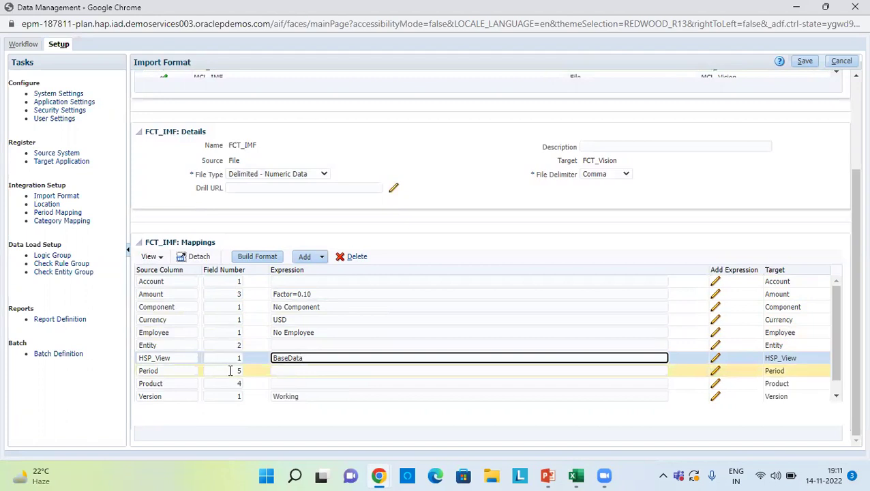
pyautogui.hotkey('alt', 'Tab')
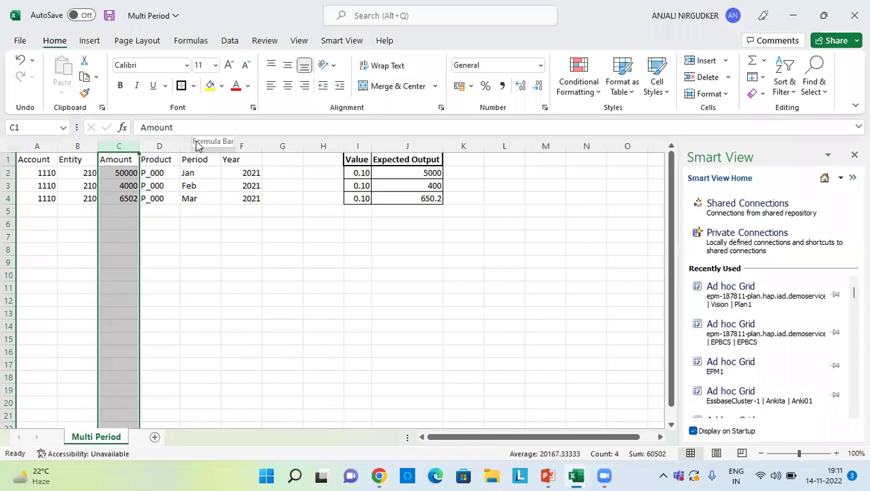
pyautogui.click(201, 170)
pyautogui.click(251, 162)
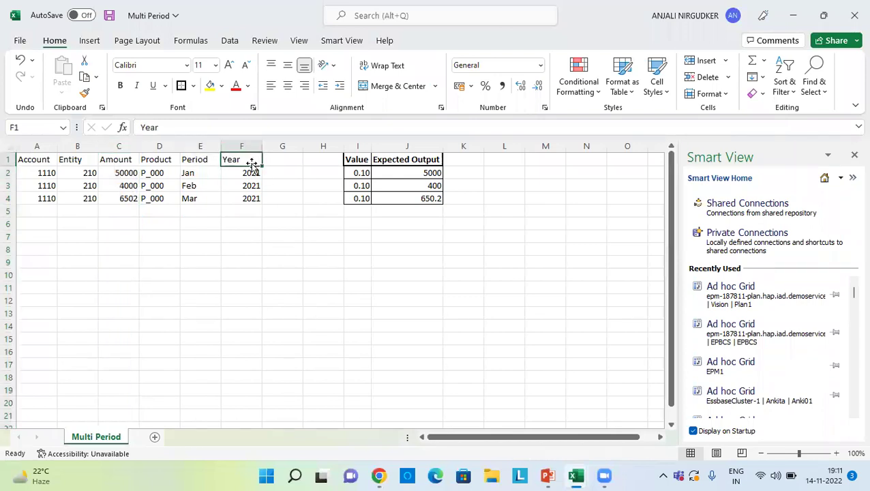
pyautogui.hotkey('alt', 'Tab')
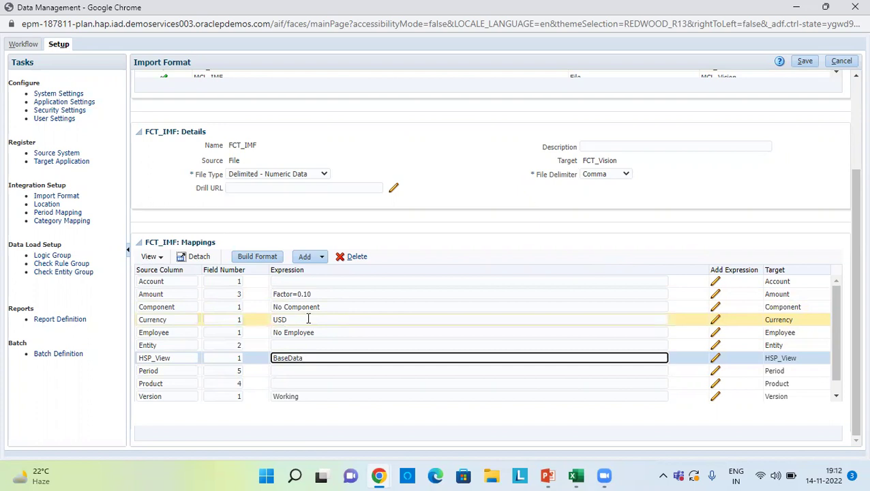
pyautogui.click(805, 62)
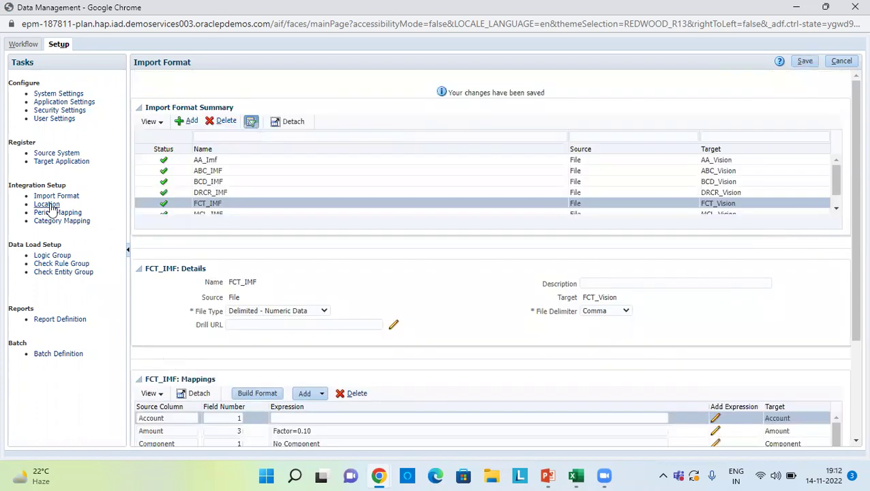
# Step: Open the location setup and review the details of FCT_LOC
pyautogui.click(47, 204)
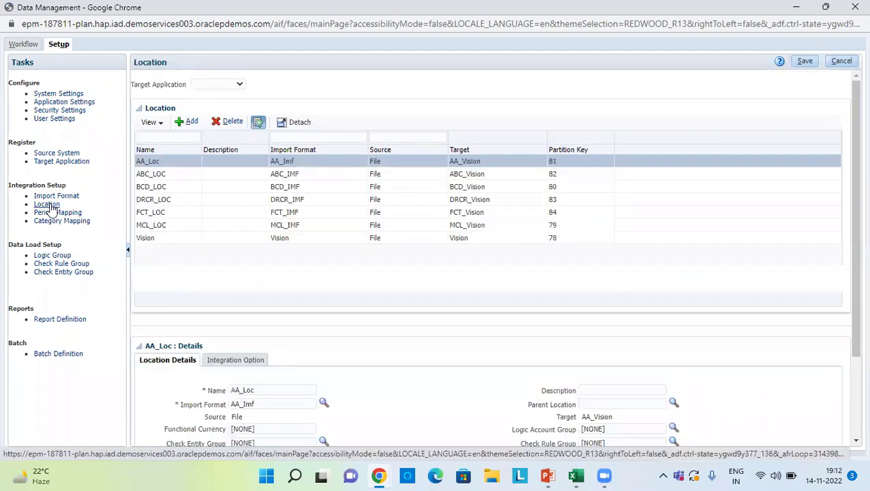
pyautogui.click(163, 212)
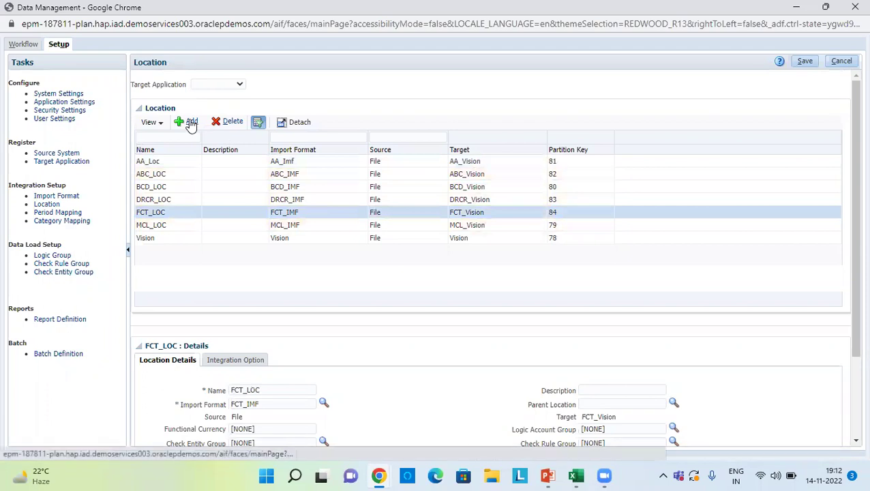
pyautogui.scroll(-3, 253, 268)
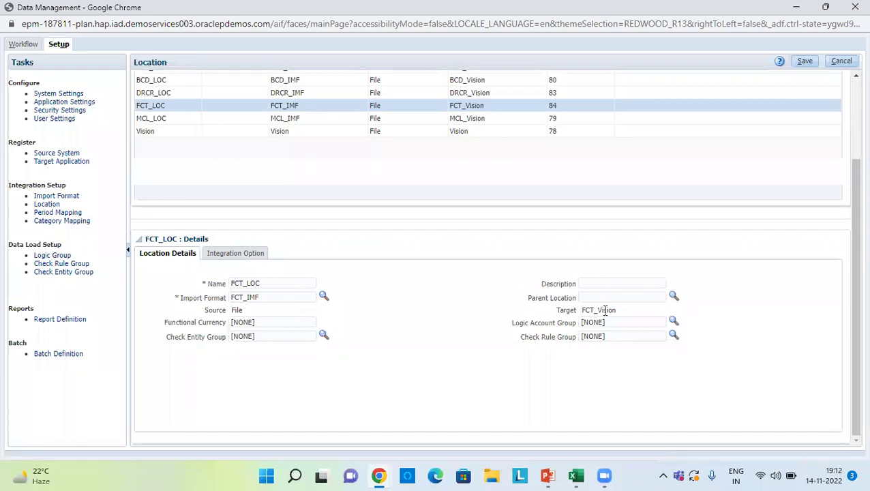
pyautogui.scroll(2, 519, 245)
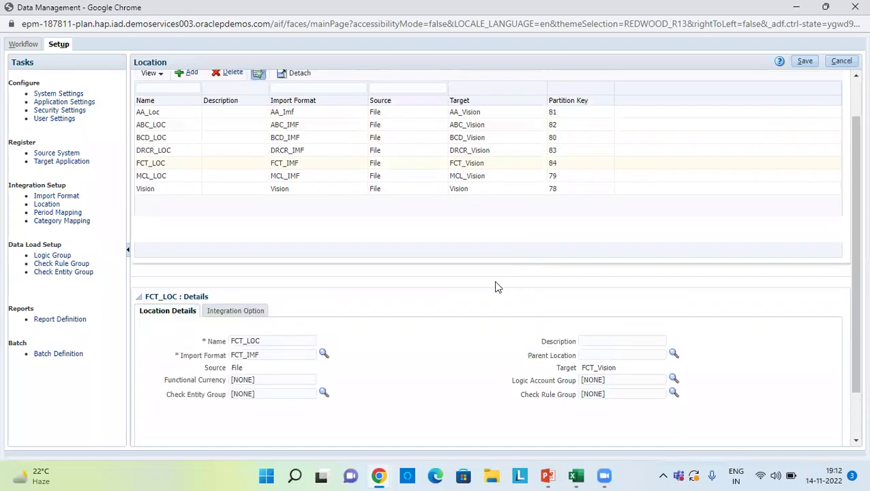
# Step: Display the period source mapping for the File source system, compare it with the workbook's periods in Excel, and save it in Chrome
pyautogui.click(58, 212)
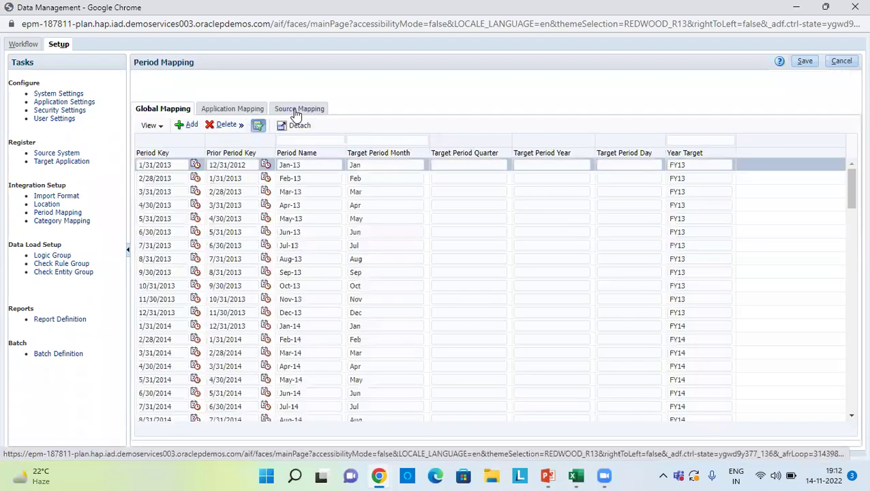
pyautogui.click(296, 111)
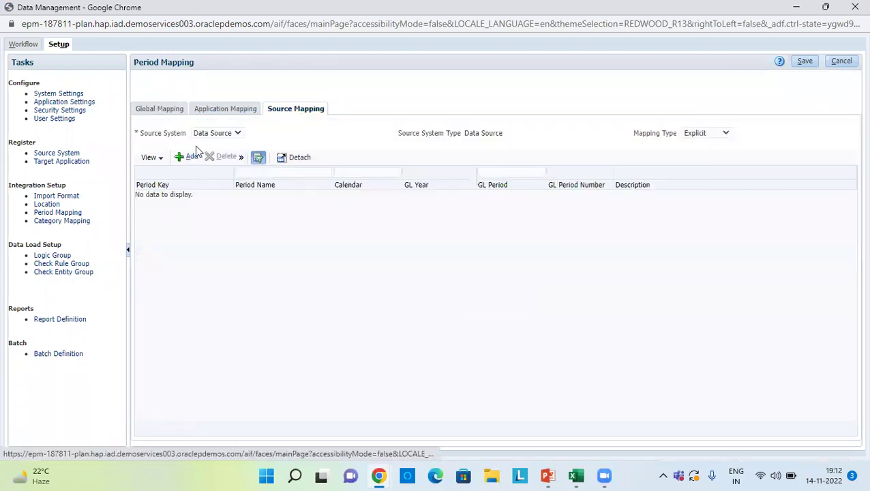
pyautogui.click(208, 134)
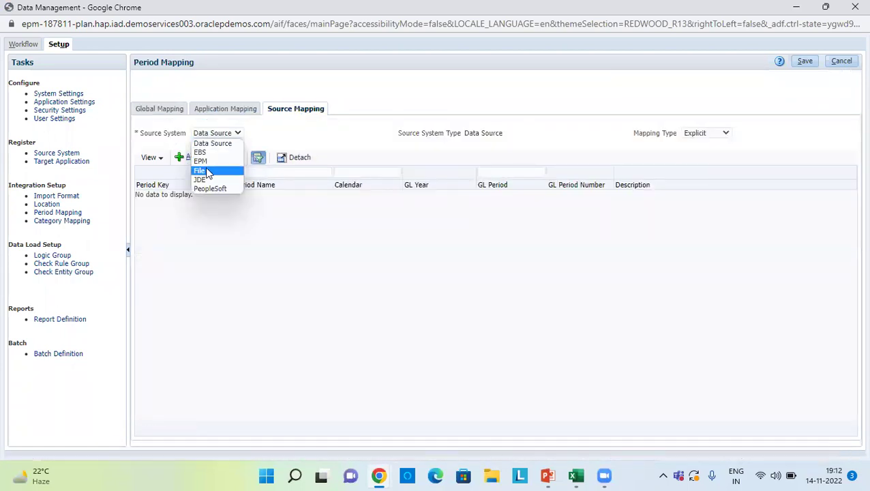
pyautogui.click(208, 173)
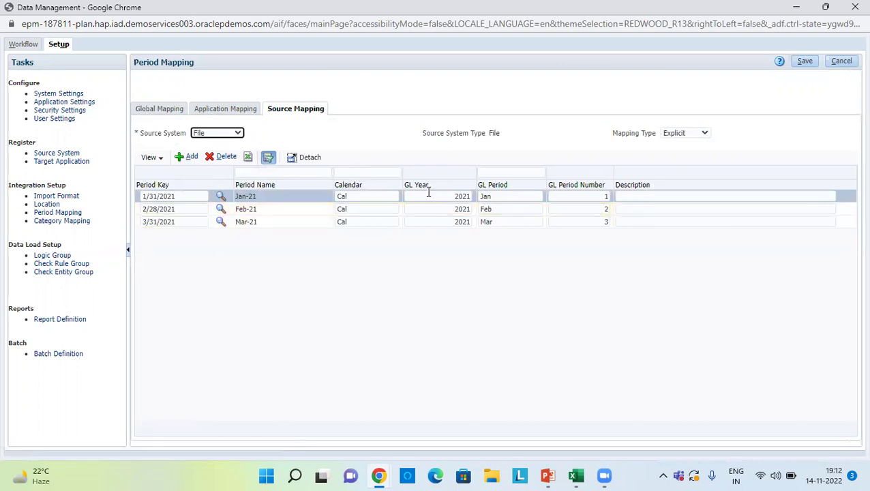
pyautogui.hotkey('alt', 'Tab')
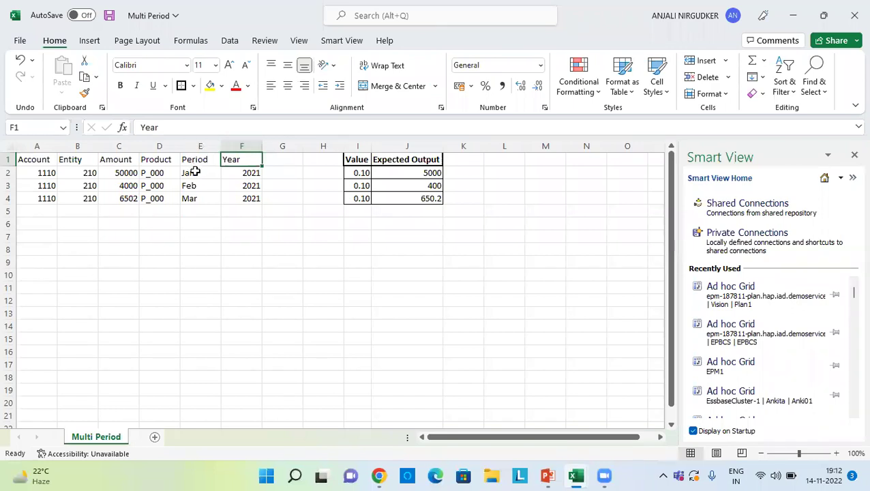
pyautogui.hotkey('alt', 'Tab')
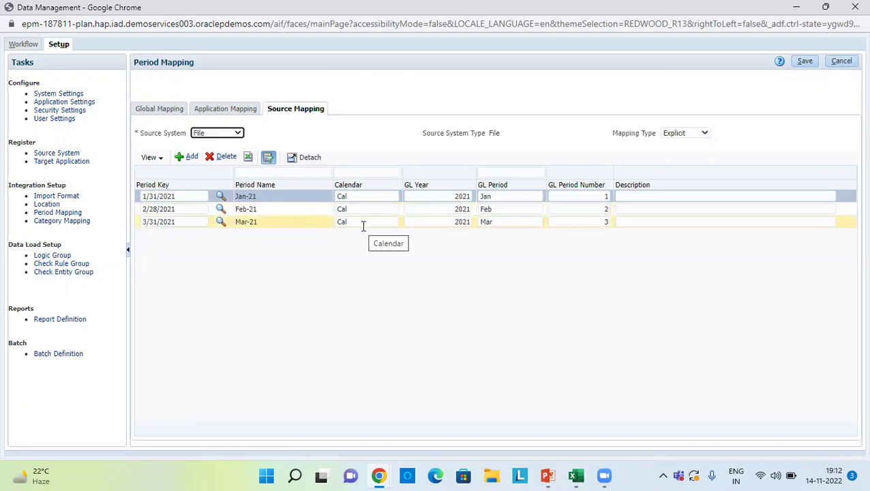
pyautogui.click(805, 61)
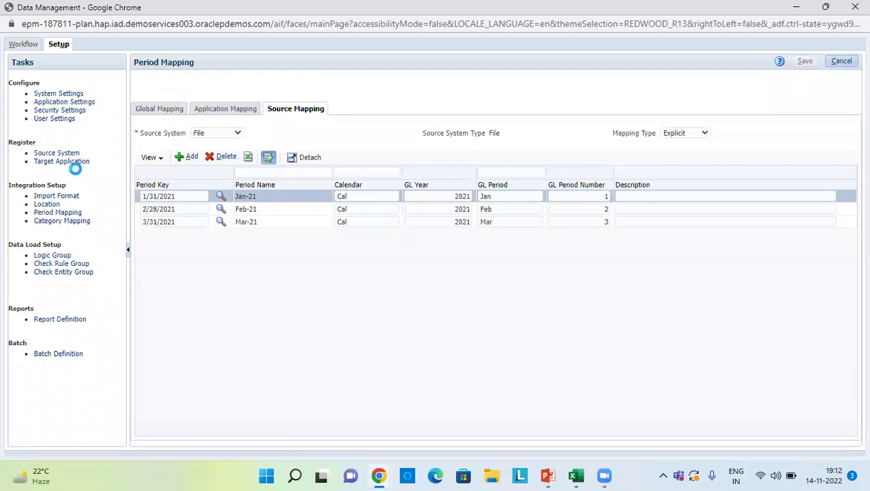
# Step: Open the data load mappings in the workflow area and choose FCT_LOC as the point of view location
pyautogui.click(26, 44)
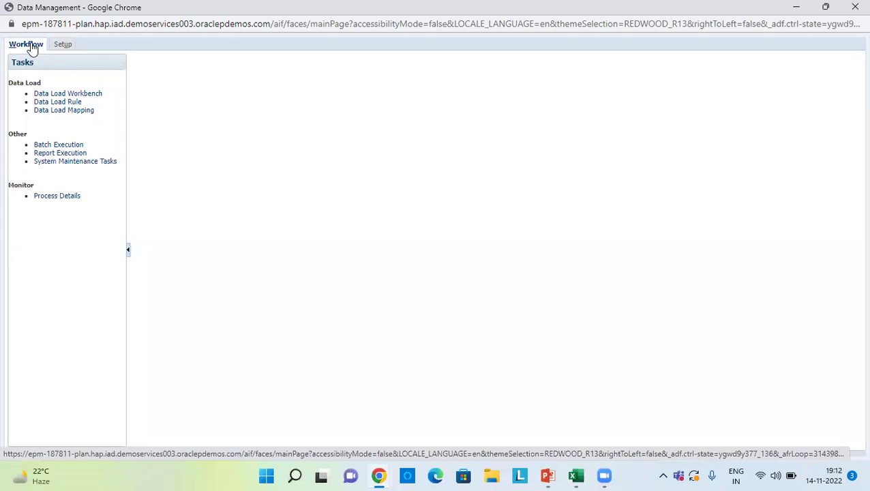
pyautogui.click(68, 112)
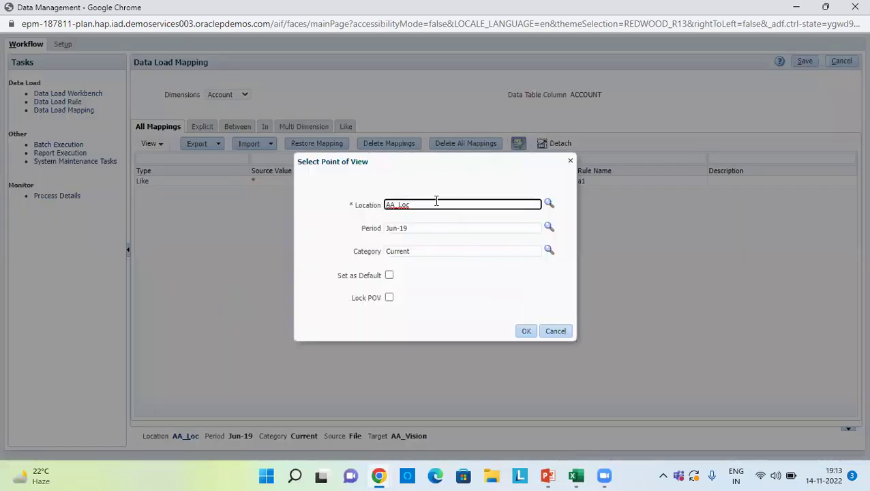
pyautogui.click(549, 204)
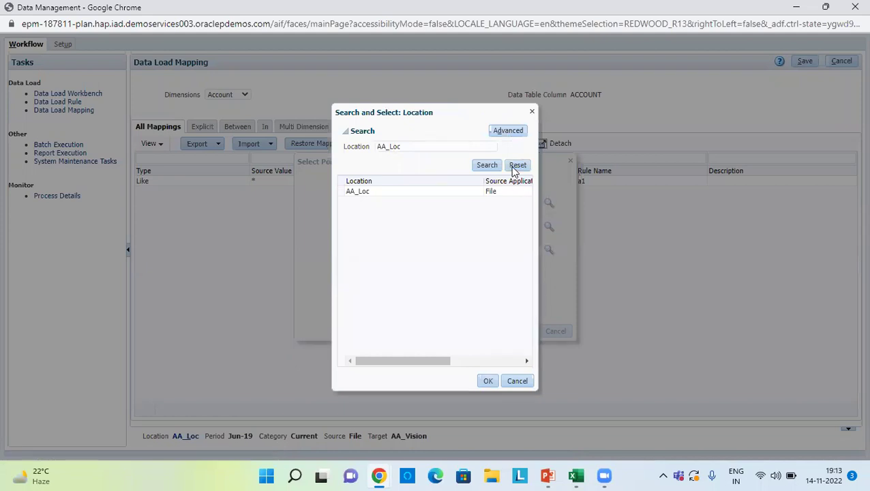
pyautogui.click(515, 166)
pyautogui.click(498, 167)
pyautogui.click(361, 232)
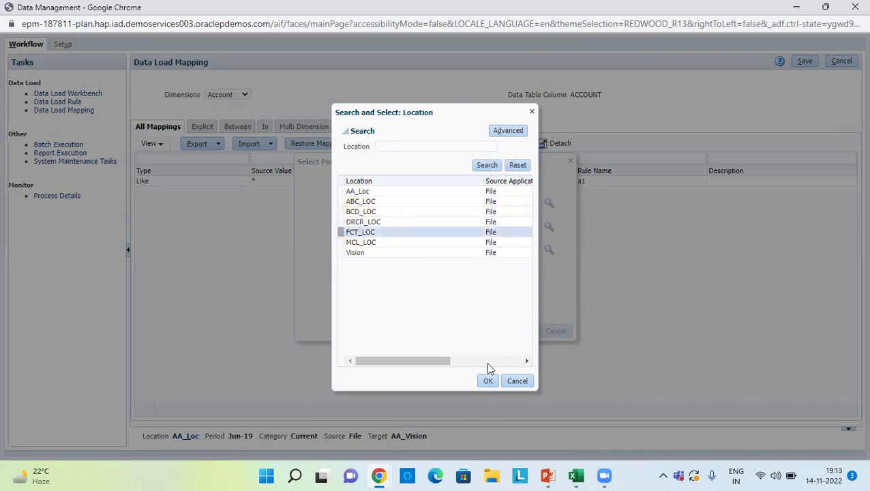
pyautogui.click(497, 381)
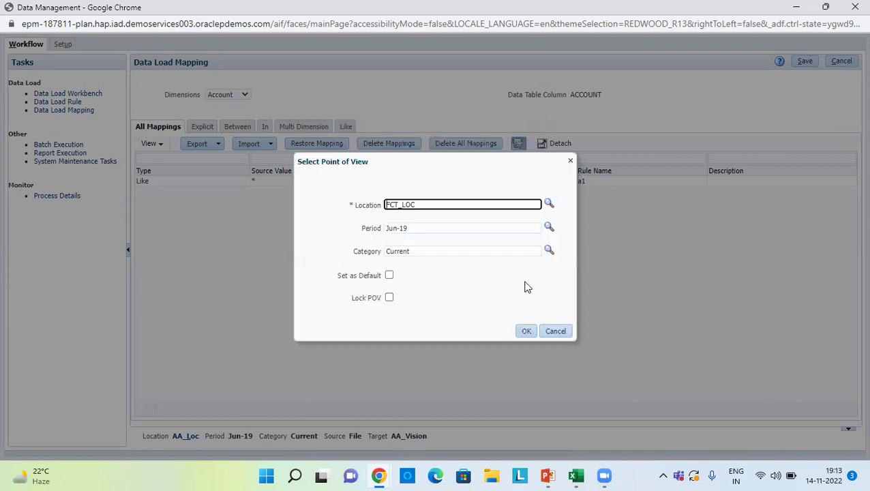
# Step: Set the point of view period to Jan-21 and apply the point of view
pyautogui.press('Tab')
pyautogui.write('Jan')
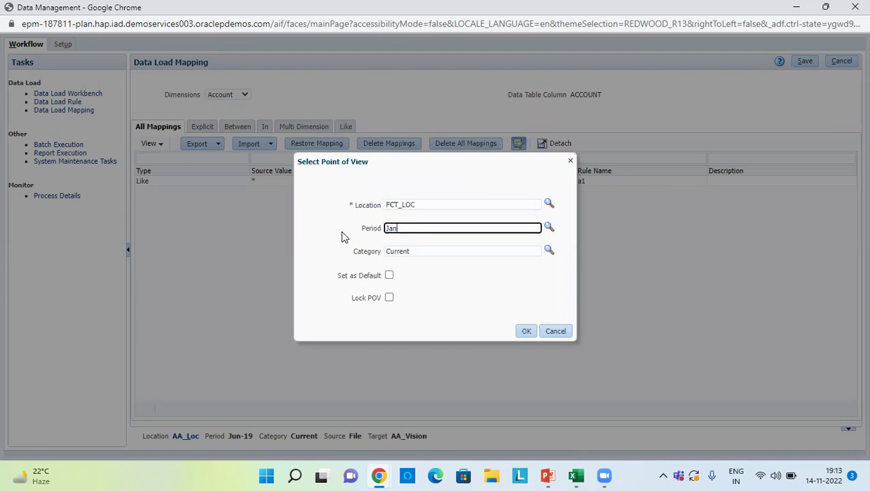
pyautogui.write('-21')
pyautogui.rightClick(525, 331)
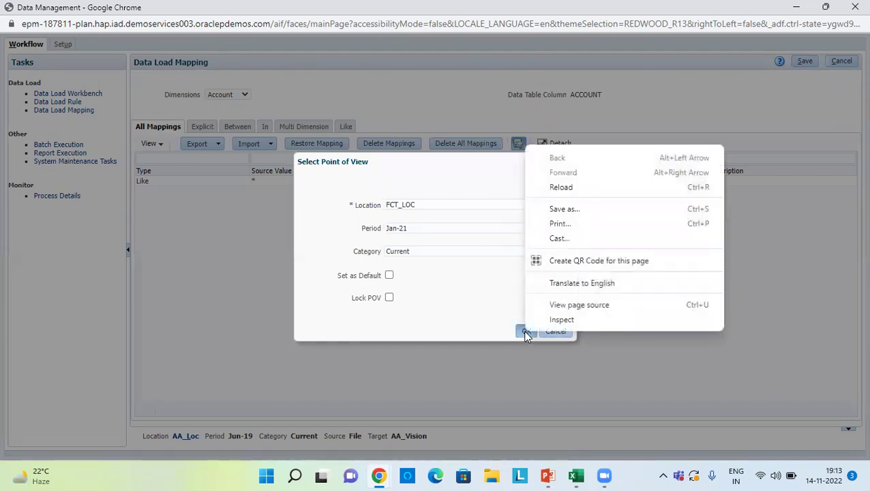
pyautogui.click(525, 331)
pyautogui.click(525, 331)
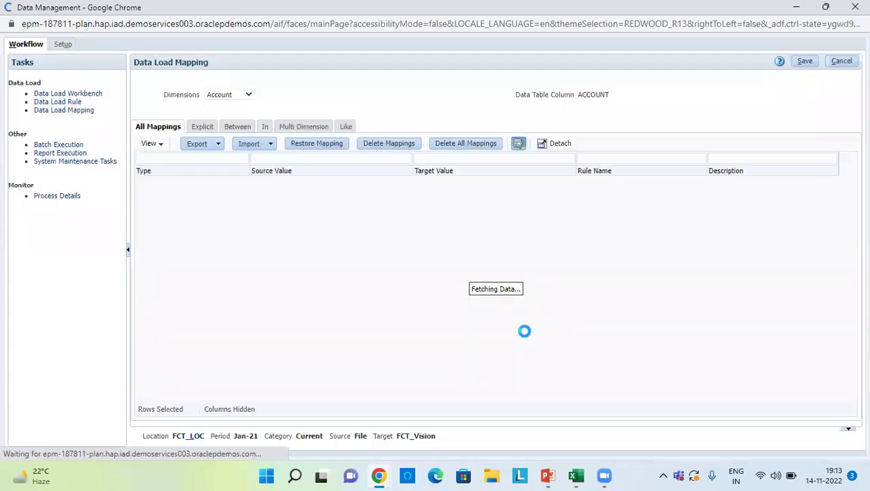
# Step: Review the data load mappings for the Account, Component, Employee and Entity dimensions
pyautogui.click(236, 99)
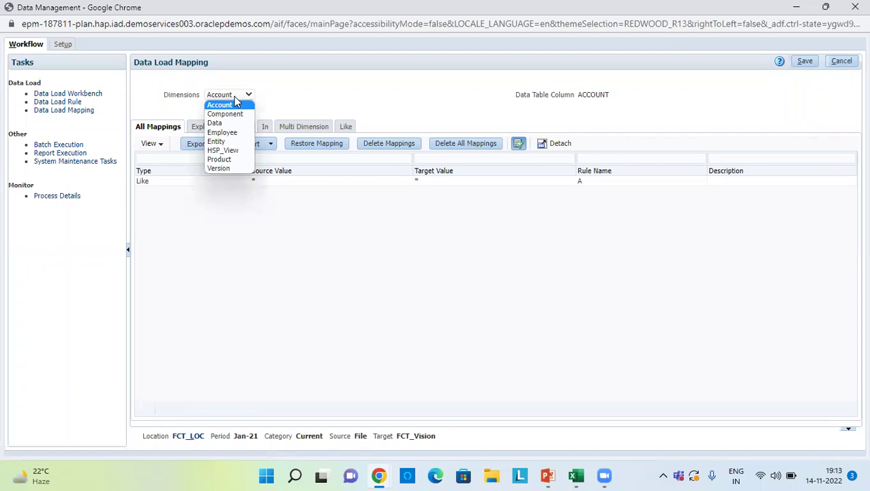
pyautogui.click(232, 114)
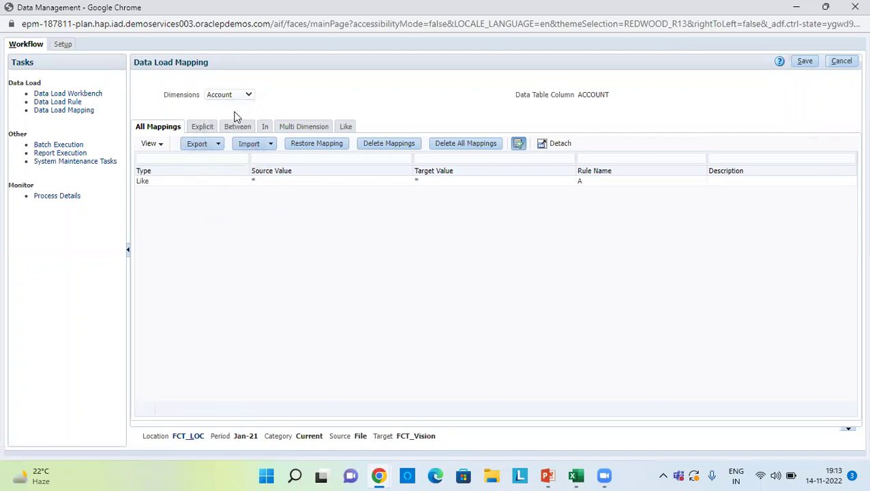
pyautogui.click(237, 96)
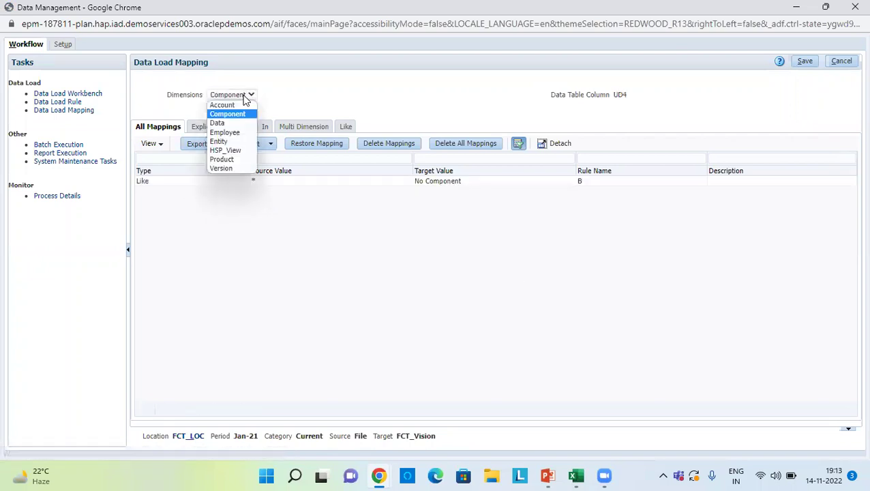
pyautogui.click(234, 135)
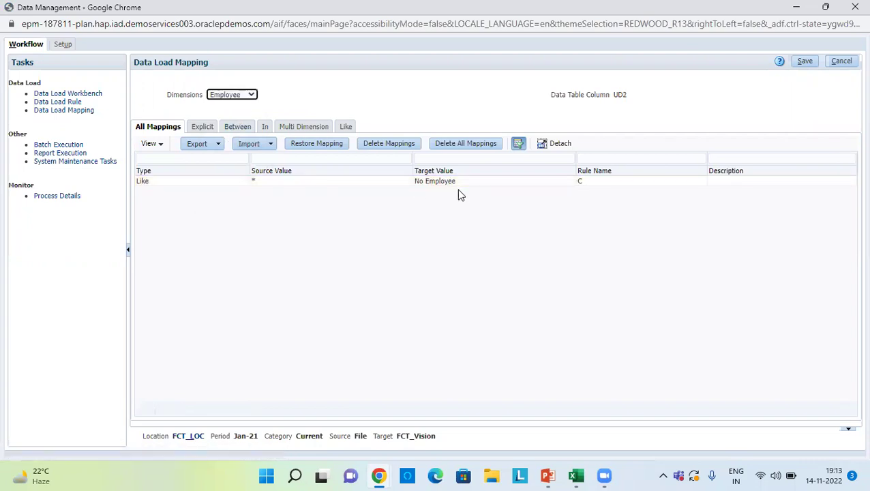
pyautogui.click(247, 95)
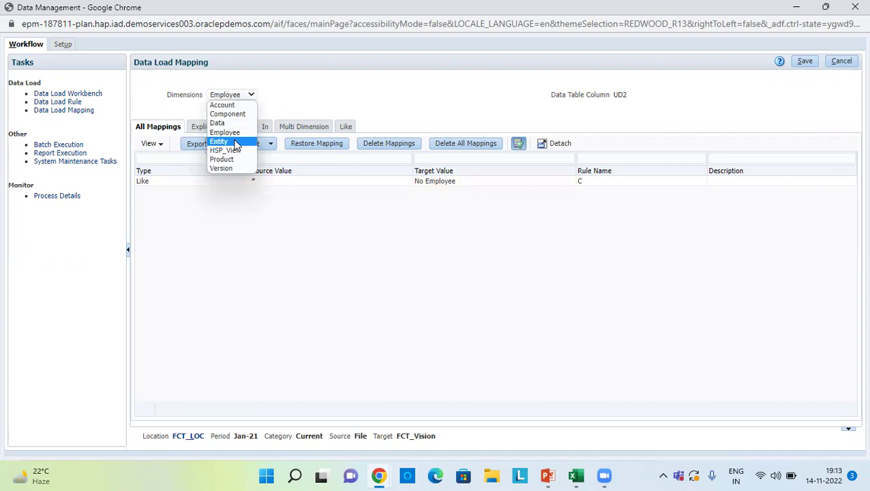
pyautogui.click(236, 143)
# Step: Review the data load mappings for the HSP_View, Product and Version dimensions
pyautogui.click(242, 96)
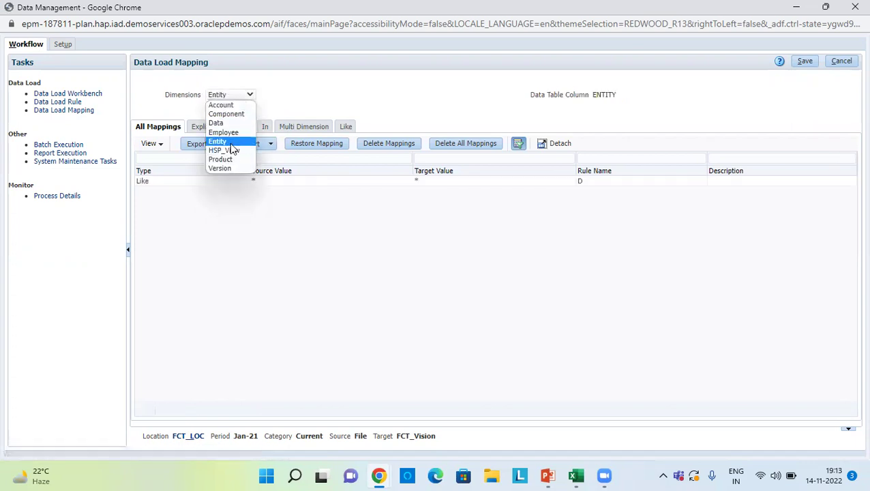
pyautogui.click(230, 151)
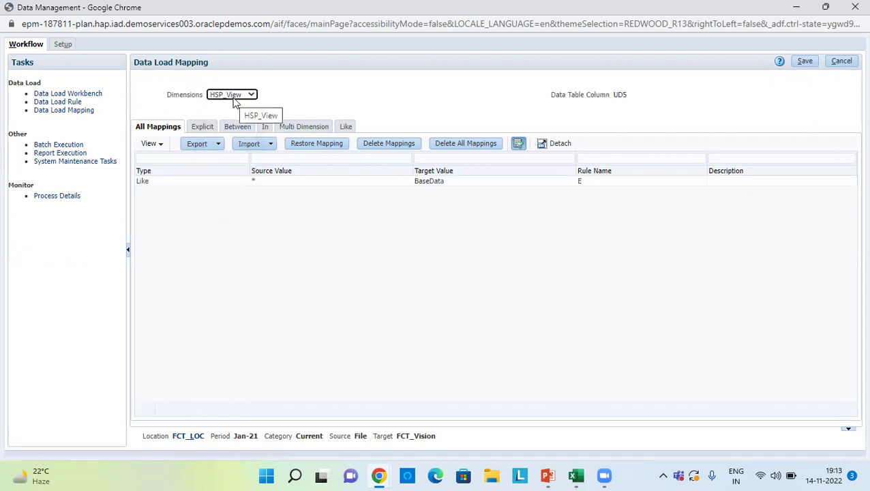
pyautogui.click(235, 96)
pyautogui.click(224, 159)
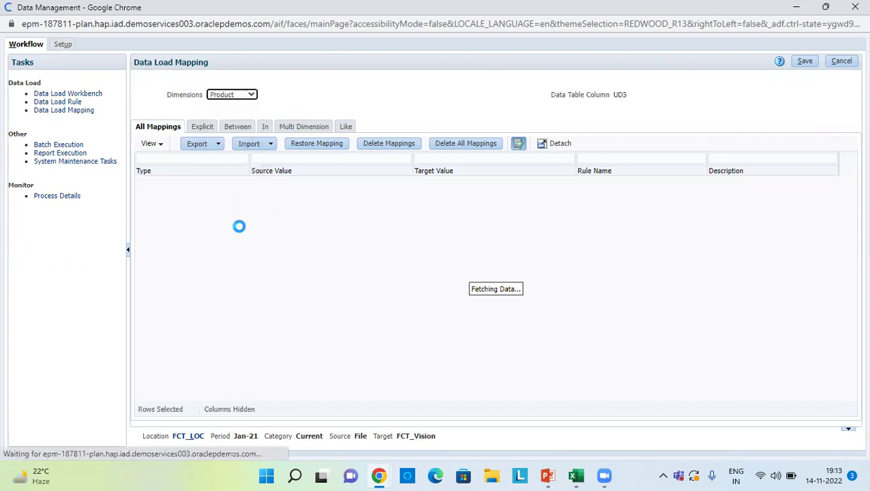
pyautogui.click(248, 96)
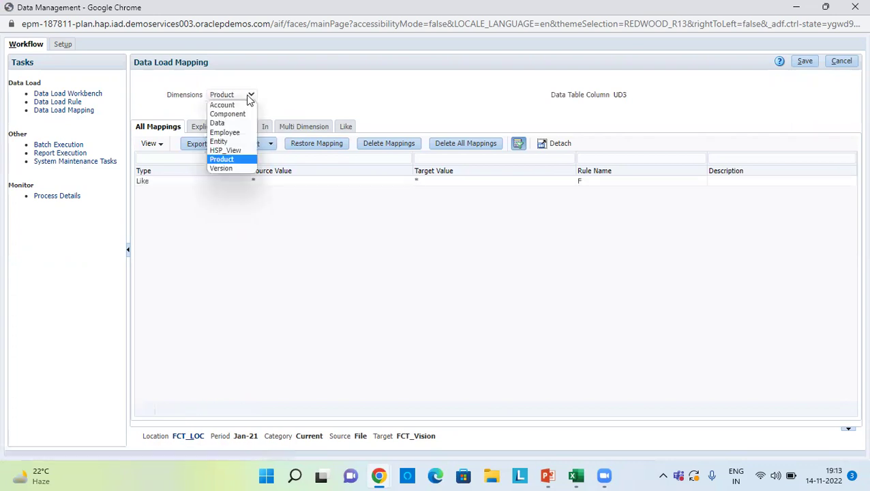
pyautogui.click(228, 168)
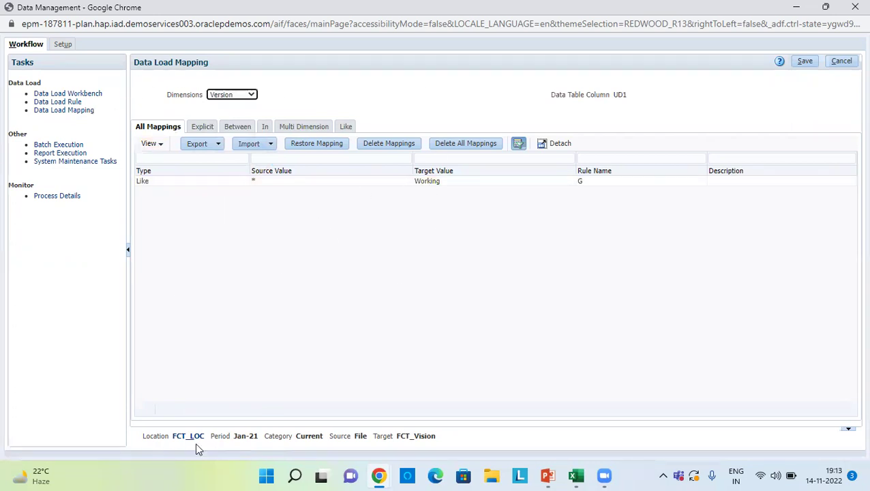
# Step: Open the FCT_DLT data load rule, choose Explicit as the period mapping type, check the available source files and save the rule
pyautogui.click(65, 103)
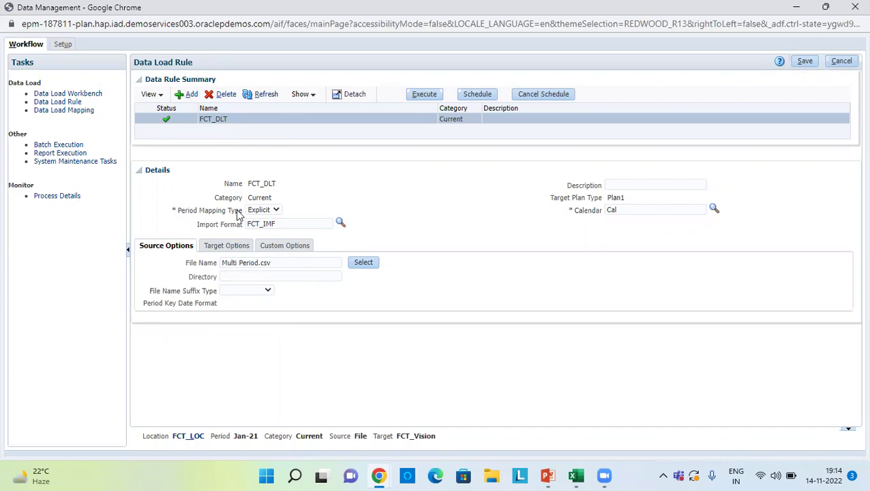
pyautogui.click(260, 210)
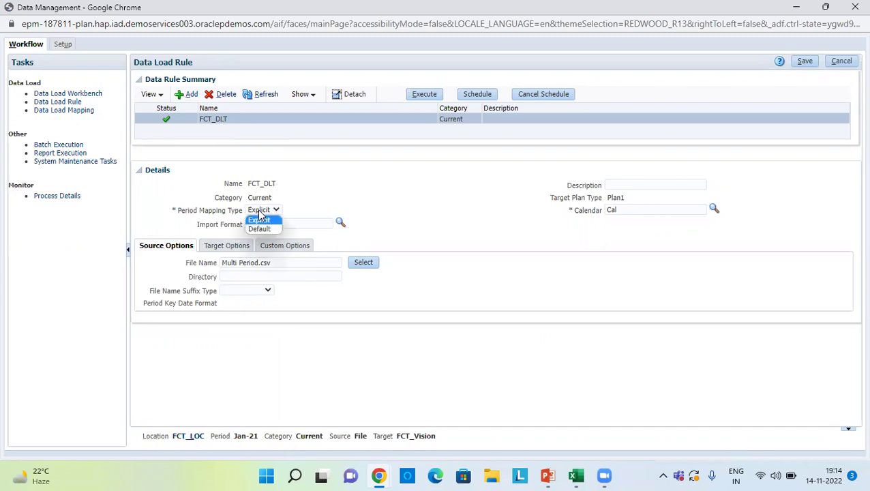
pyautogui.click(260, 219)
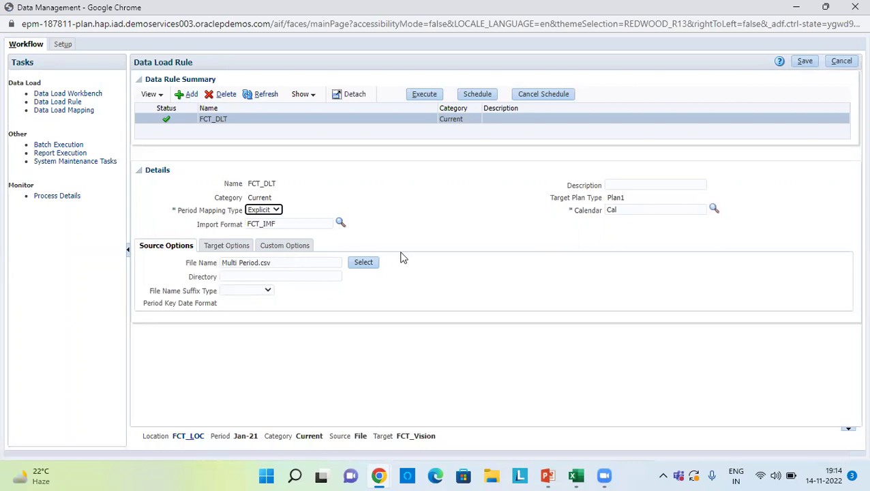
pyautogui.click(362, 265)
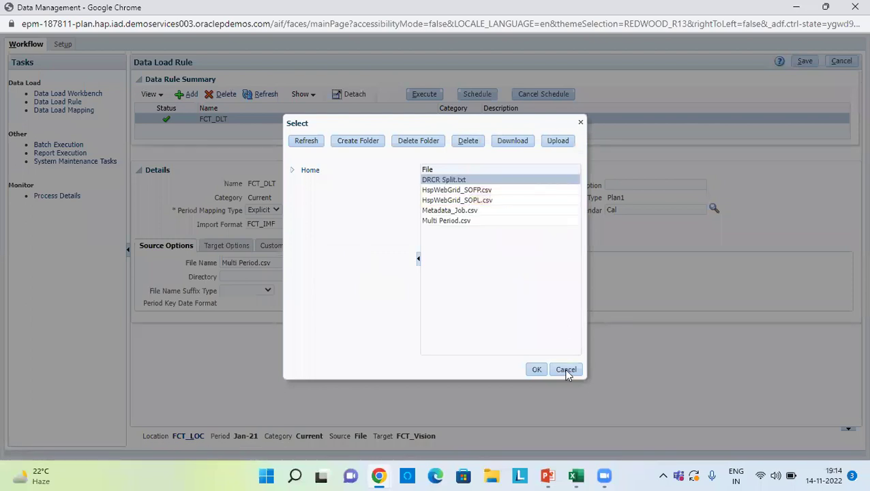
pyautogui.click(566, 370)
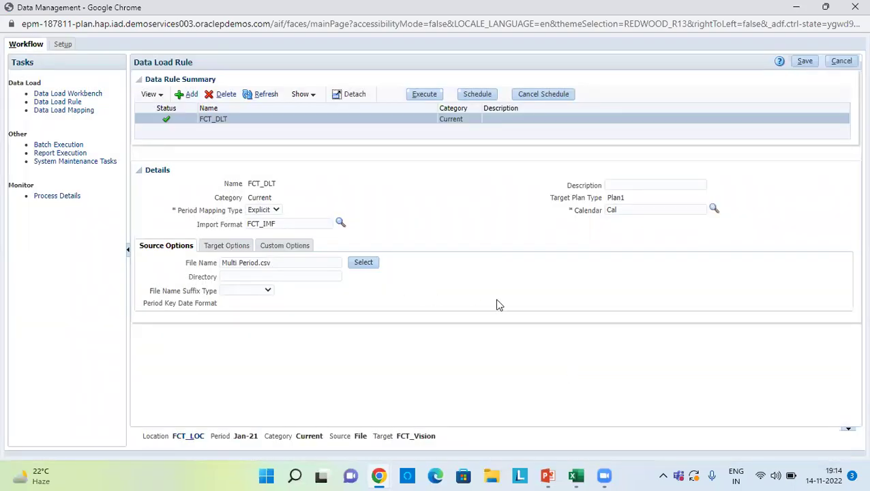
pyautogui.click(805, 62)
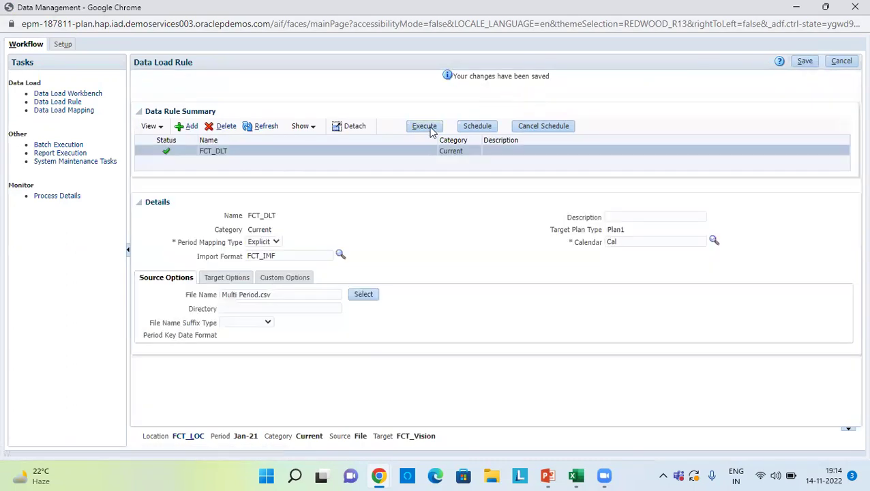
# Step: Look over the execution options of the FCT_DLT rule and close them without running it
pyautogui.click(424, 126)
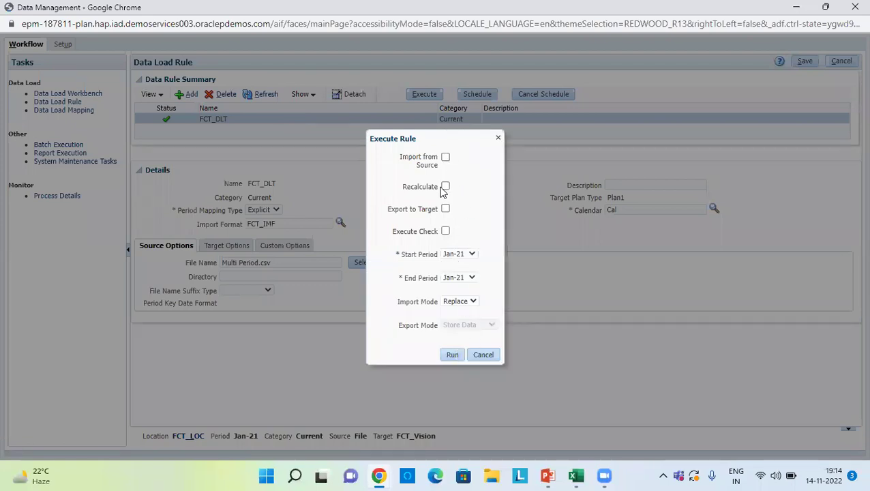
pyautogui.click(482, 355)
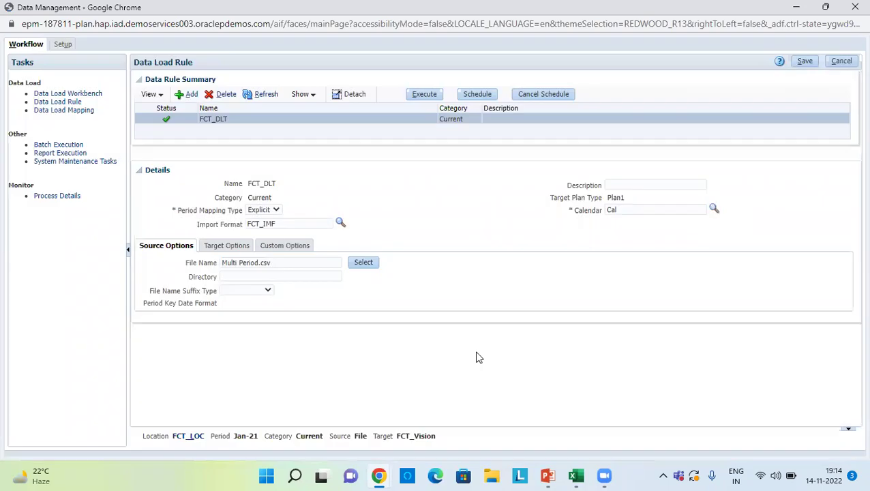
# Step: Open the data load workbench, set the point of view period to Feb-21 and view the loaded record's amount columns
pyautogui.click(75, 93)
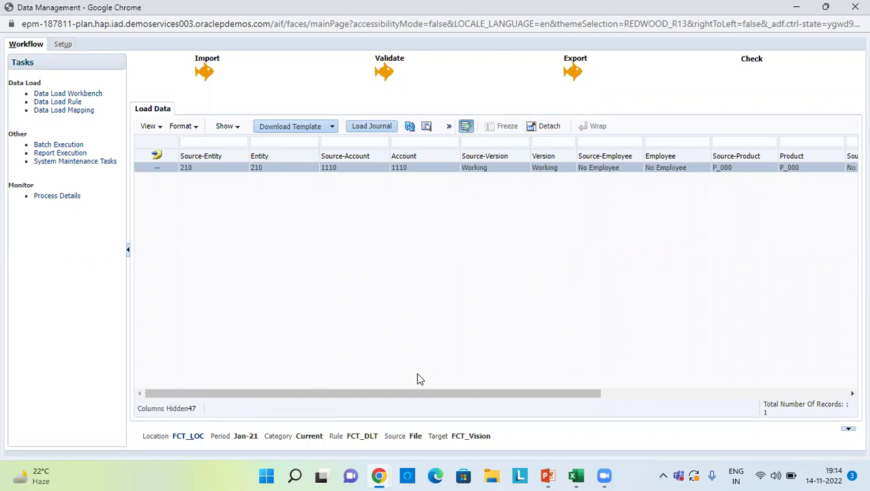
pyautogui.click(198, 437)
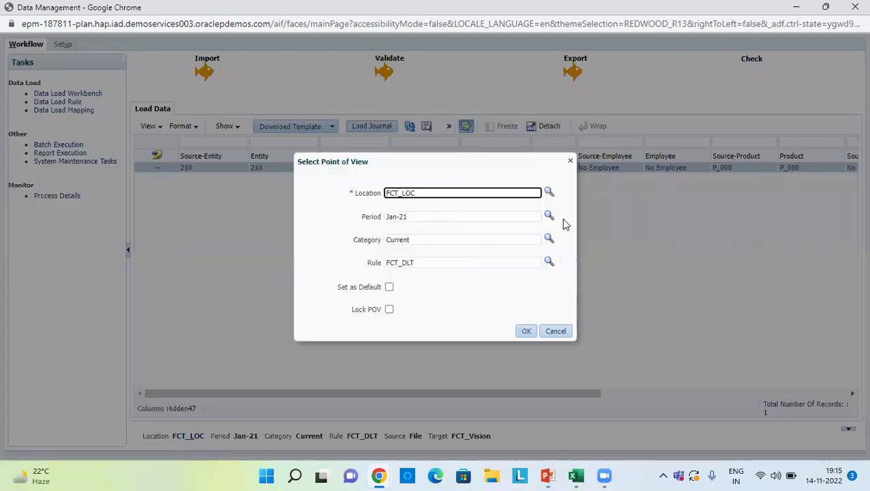
pyautogui.click(437, 220)
pyautogui.doubleClick(433, 217)
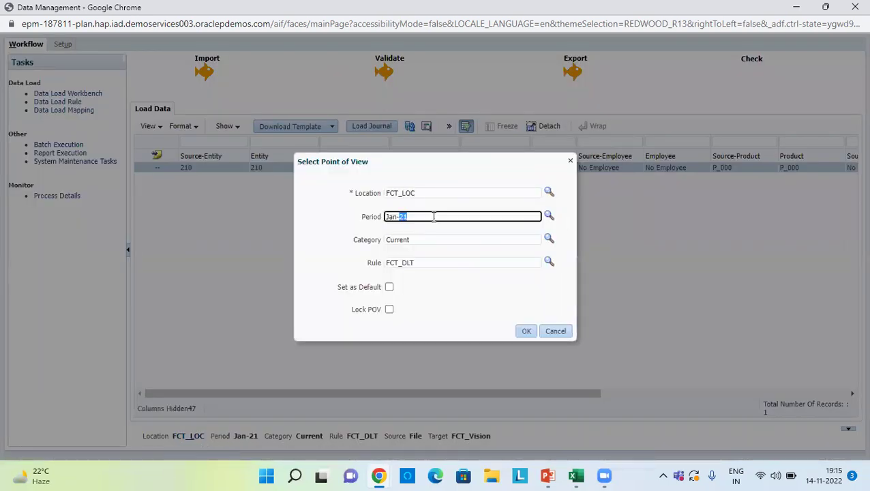
pyautogui.press('BackSpace')
pyautogui.press('BackSpace')
pyautogui.write('Feb-21')
pyautogui.click(525, 331)
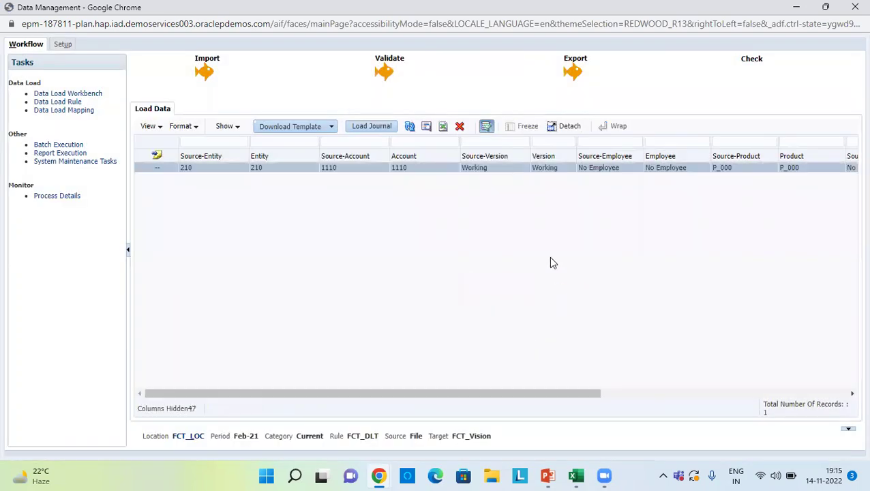
pyautogui.hscroll(10, 552, 263)
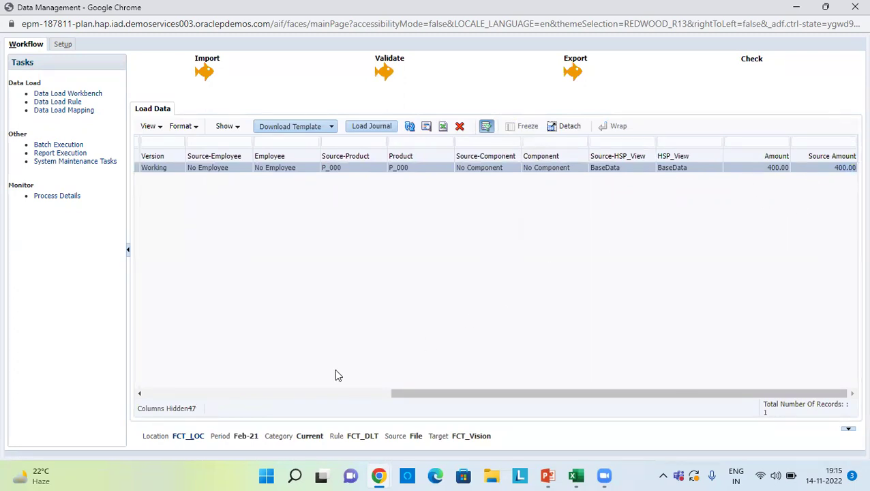
# Step: Set the point of view period to Mar-21, view the loaded amounts and compare them with the expected output in Excel
pyautogui.click(188, 436)
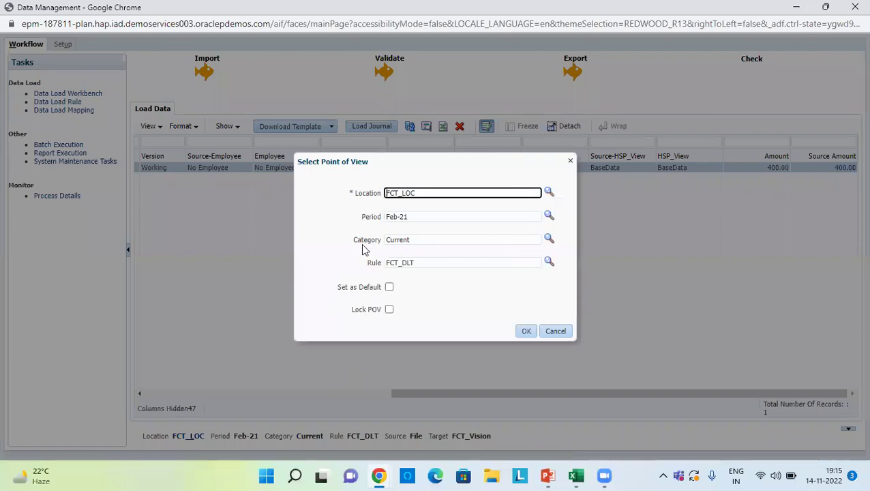
pyautogui.tripleClick(412, 217)
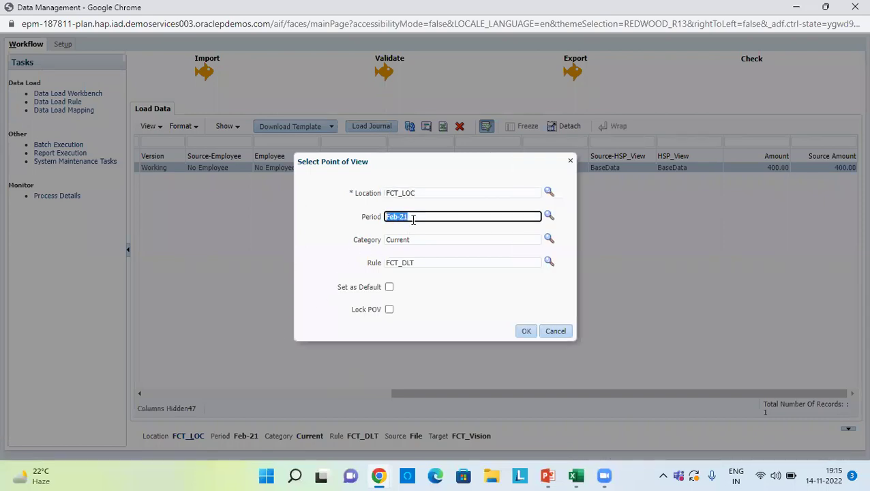
pyautogui.write('Mar-21')
pyautogui.click(525, 330)
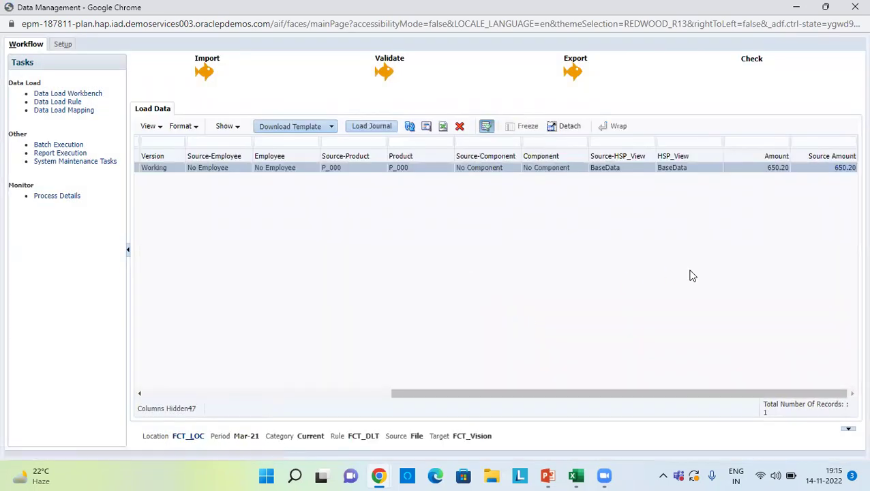
pyautogui.hscroll(-5, 260, 267)
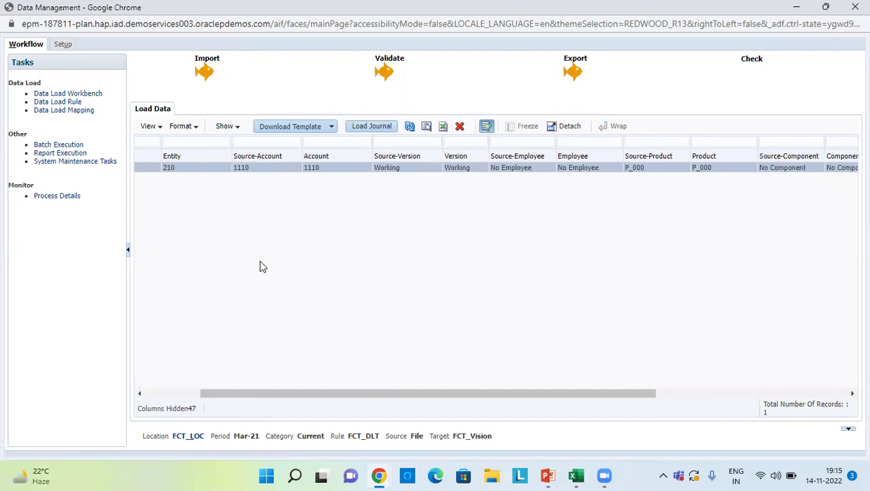
pyautogui.hscroll(5, 261, 267)
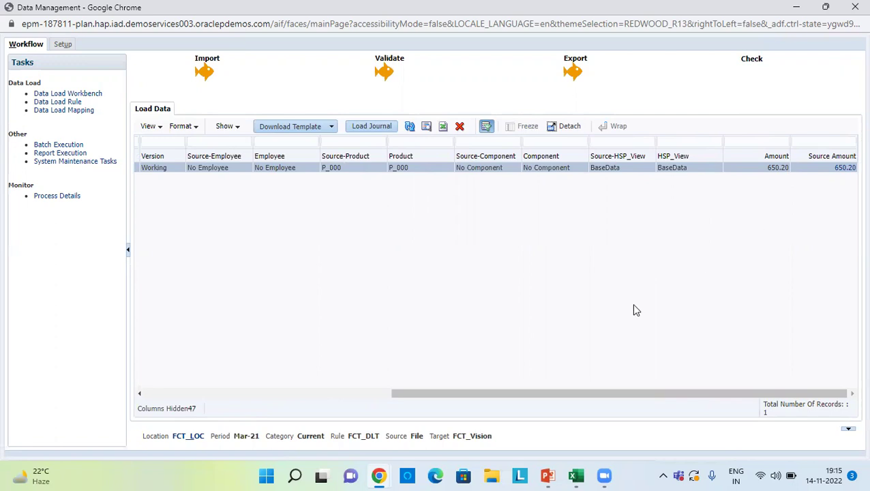
pyautogui.hotkey('alt', 'Tab')
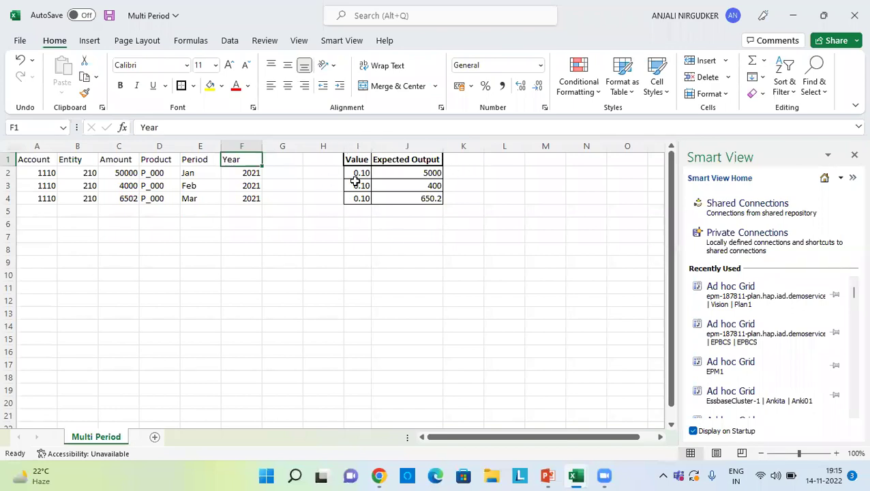
pyautogui.click(419, 173)
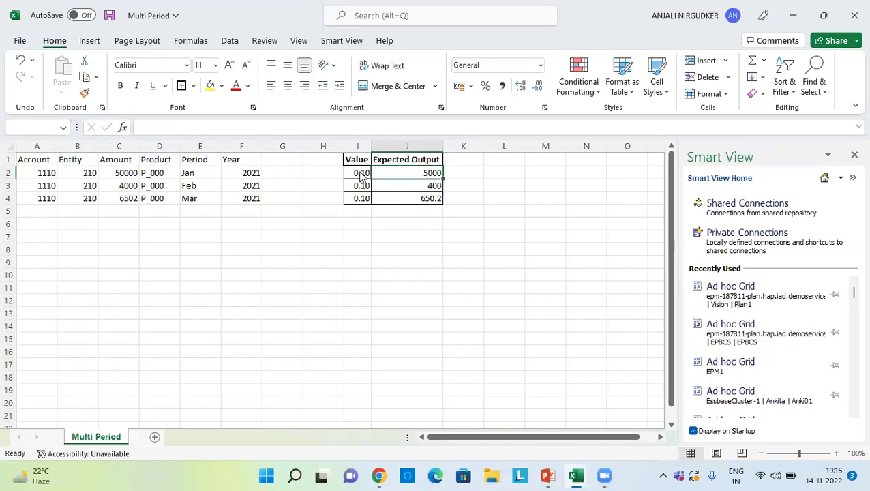
# Step: Back in Chrome, set the point of view period to Jan-21 and compare the loaded amount with the expected output in Excel
pyautogui.hotkey('alt', 'Tab')
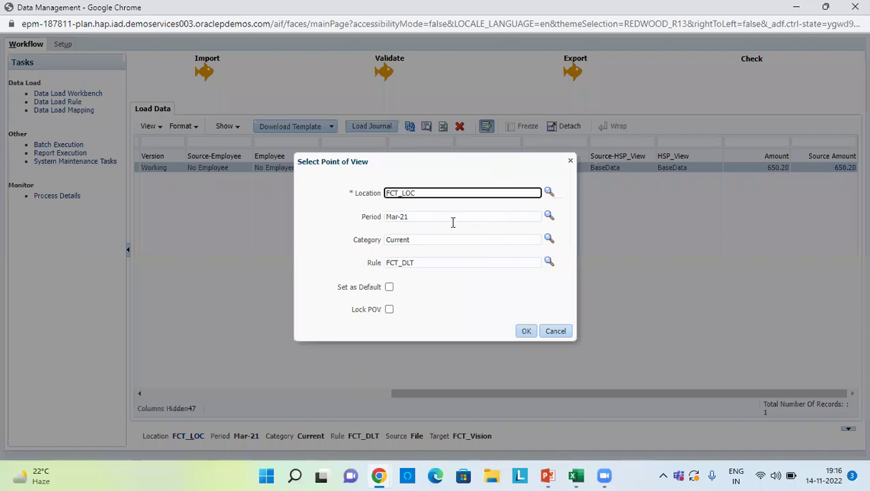
pyautogui.click(447, 218)
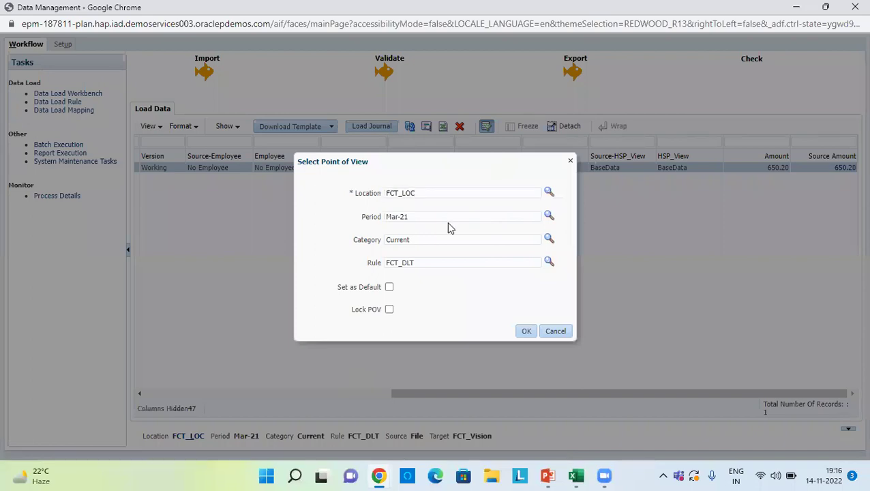
pyautogui.click(447, 216)
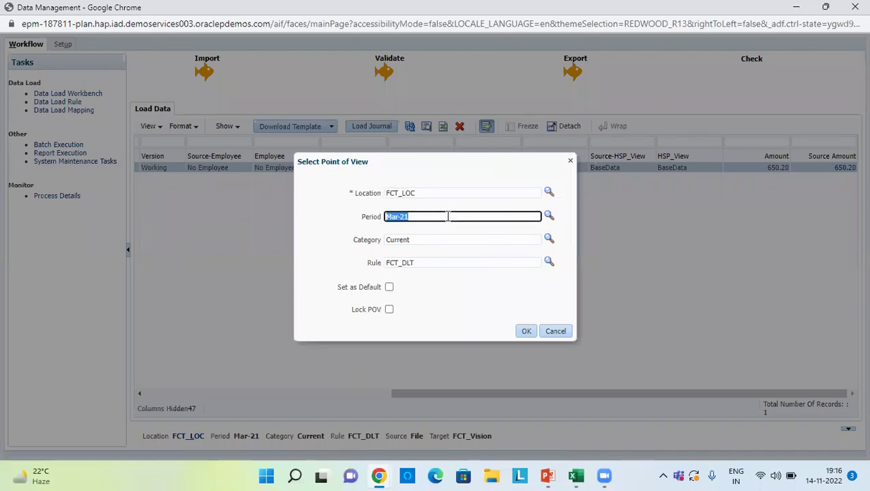
pyautogui.write('Jan-21')
pyautogui.click(526, 331)
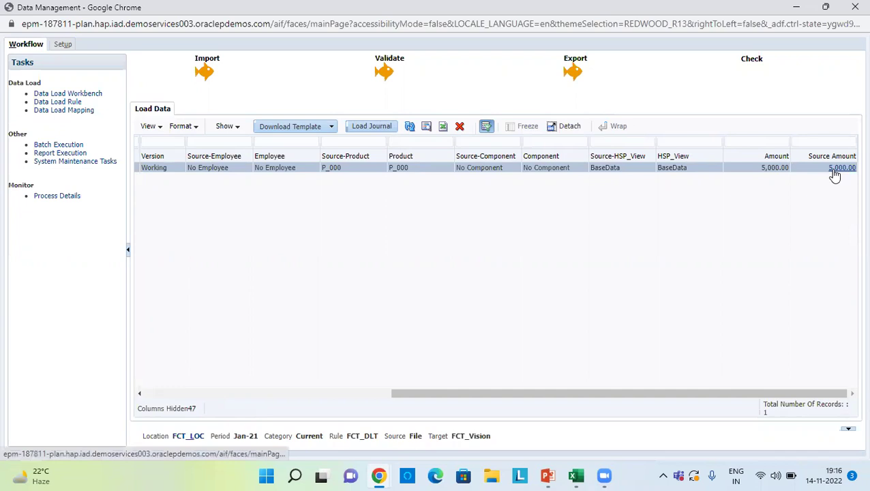
pyautogui.hotkey('alt', 'Tab')
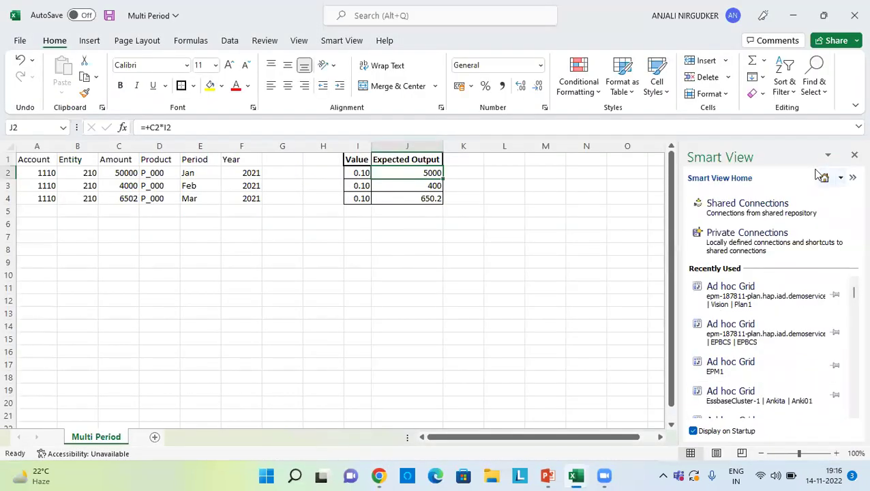
# Step: Switch to the Smartview-Factor Expression workbook to view its ad hoc grid, and bring up the Expected Output column in the Multi Period workbook
pyautogui.hotkey('alt', 'Tab')
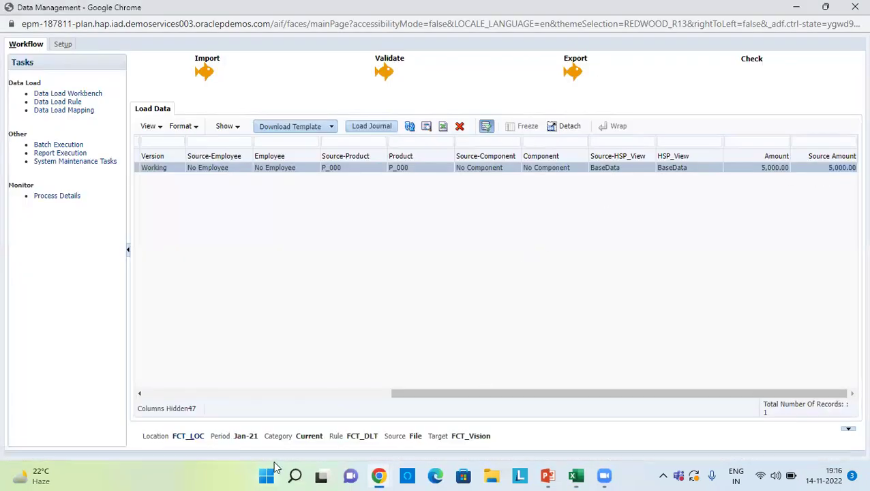
pyautogui.click(577, 476)
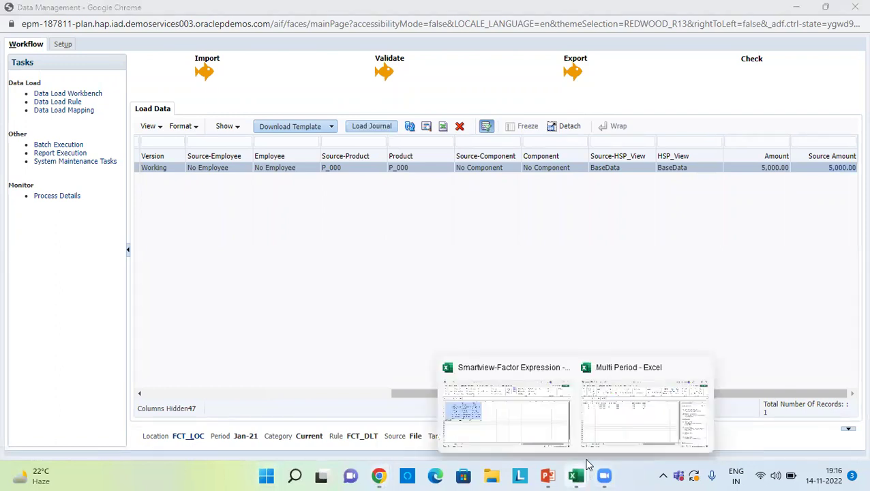
pyautogui.click(523, 414)
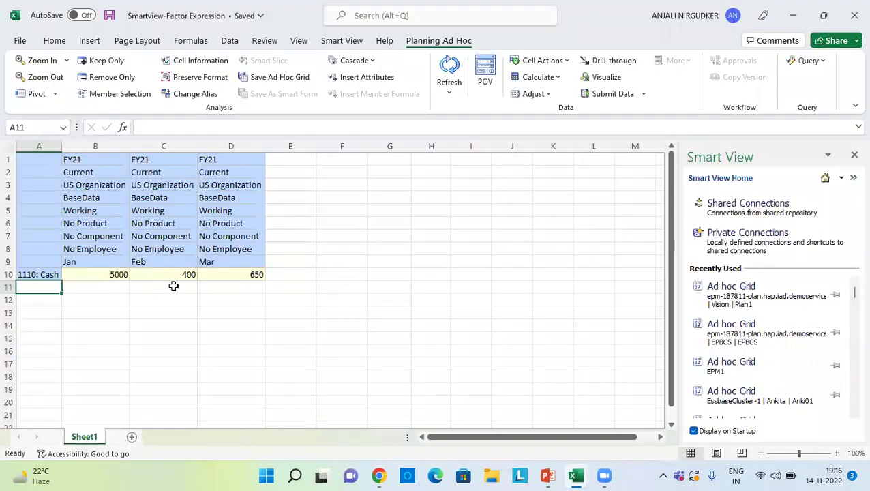
pyautogui.press('super+Tab')
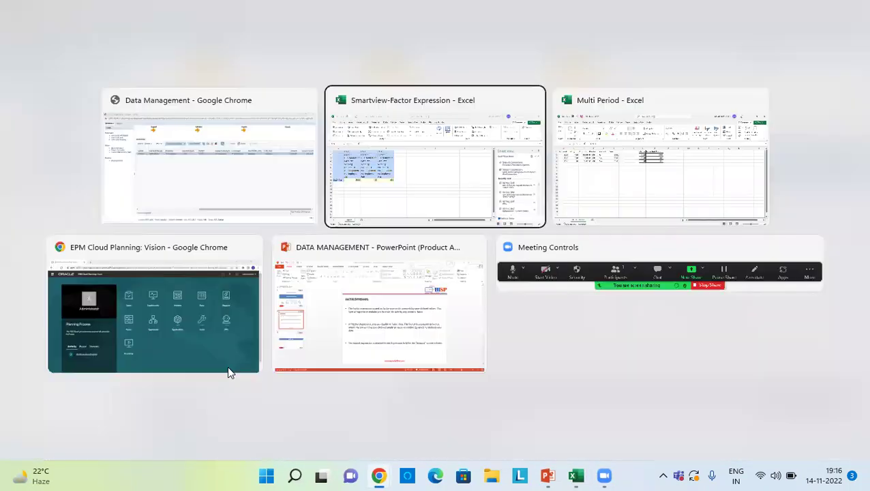
pyautogui.hotkey('alt', 'Tab')
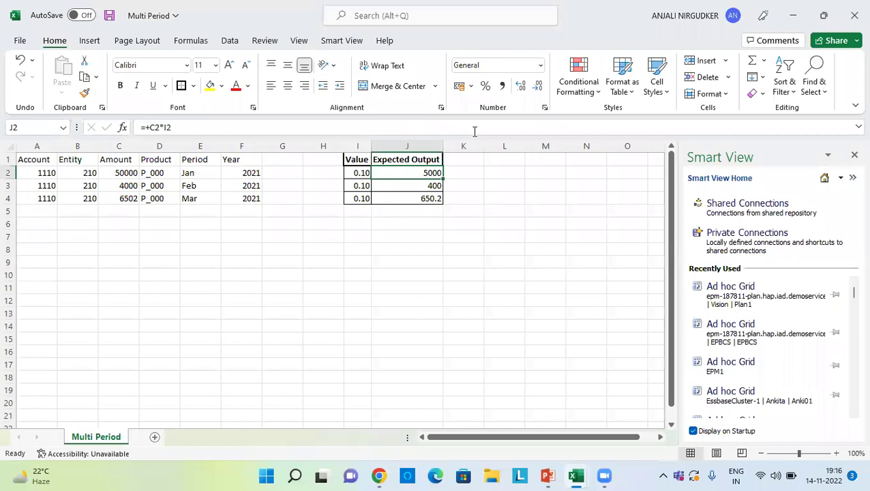
pyautogui.click(416, 142)
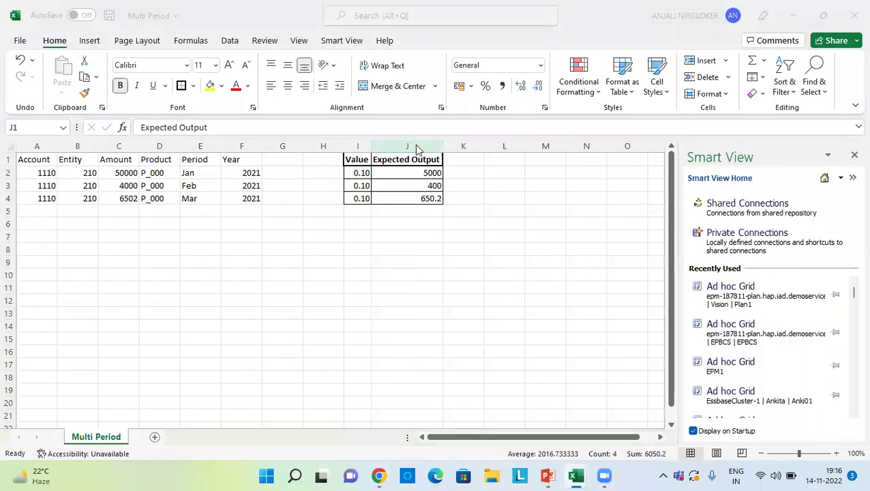
# Step: Compare the Jan amount for 1110: Cash in the Smart View grid with the Jan expected output in Multi Period
pyautogui.hotkey('alt', 'Tab')
pyautogui.press('Tab')
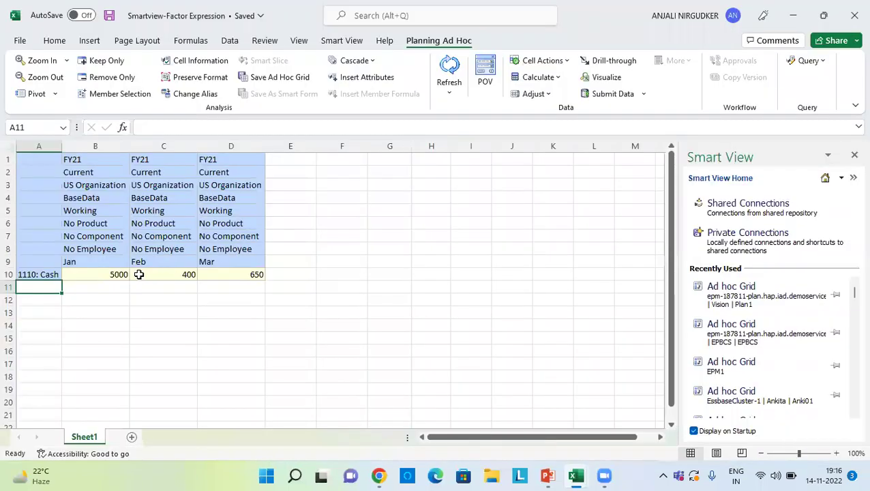
pyautogui.click(112, 274)
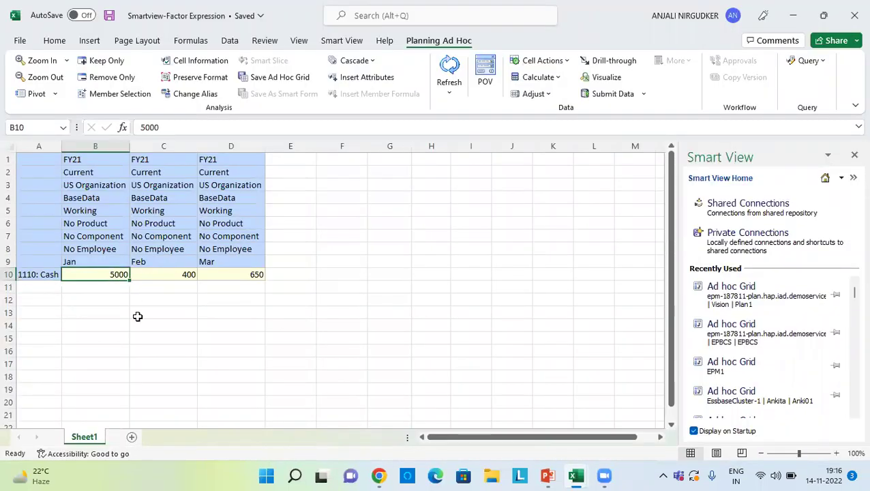
pyautogui.press('Up')
pyautogui.press('Down')
pyautogui.hotkey('alt', 'Tab')
pyautogui.click(393, 173)
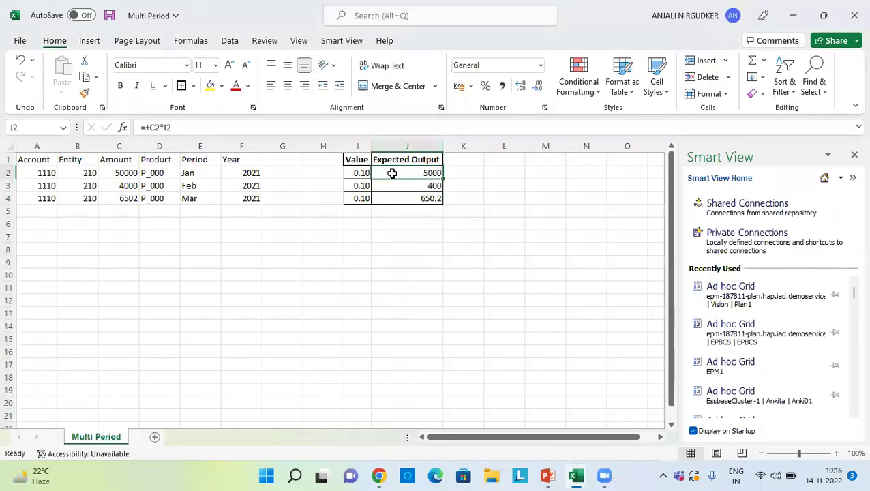
# Step: Compare the Feb expected output in Multi Period with the Feb amount for 1110: Cash in the Smart View grid
pyautogui.click(398, 182)
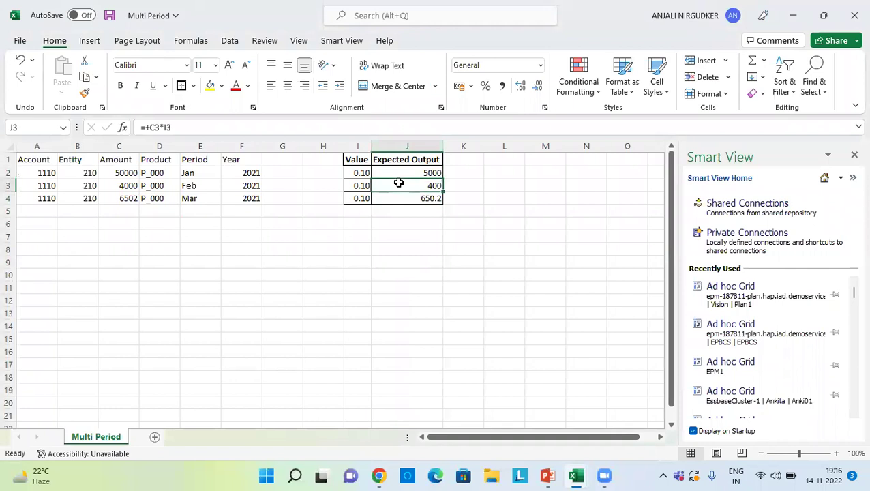
pyautogui.hotkey('alt', 'Tab')
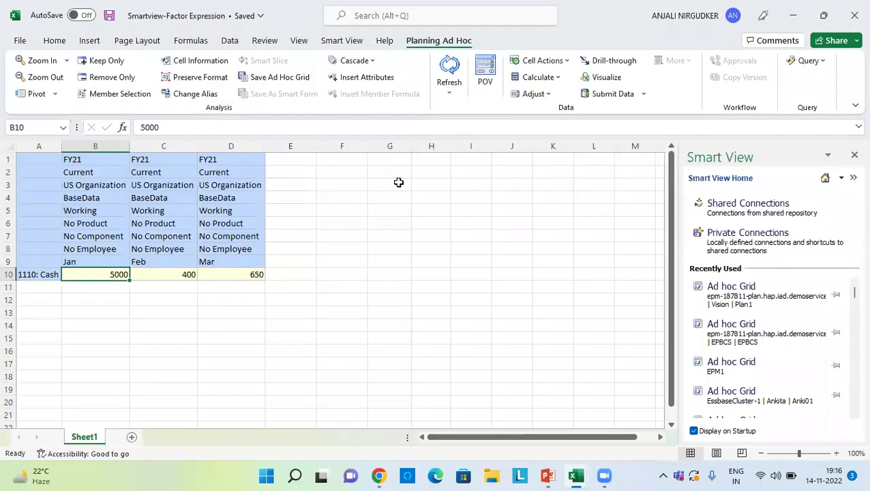
pyautogui.press('Right')
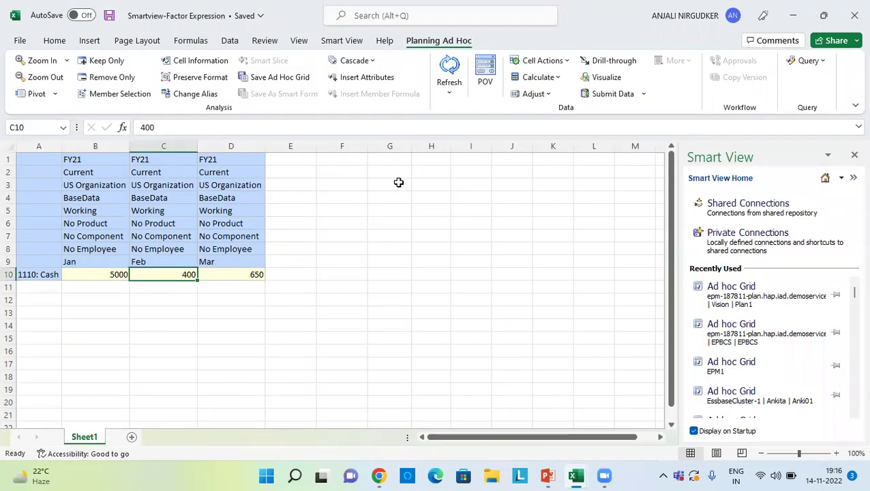
# Step: Check the unrounded Mar amount for 1110: Cash in the Smart View grid against the Mar expected output in Multi Period
pyautogui.press('Right')
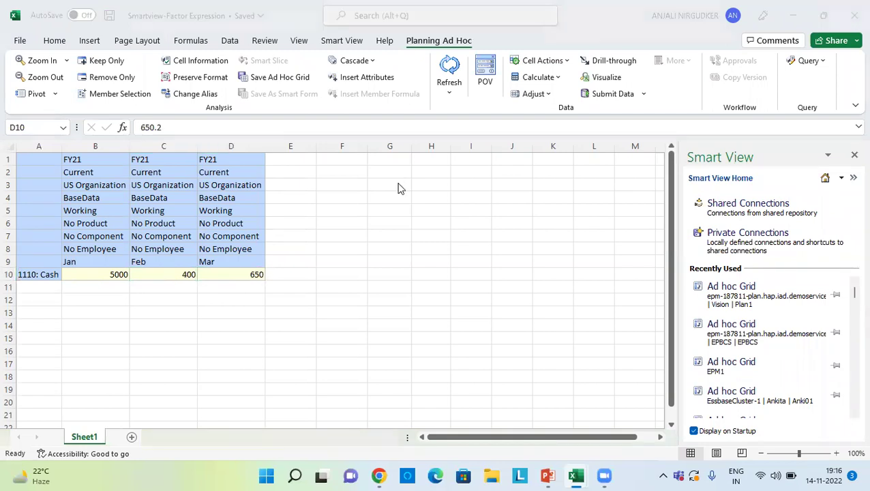
pyautogui.hotkey('alt', 'Tab')
pyautogui.click(413, 198)
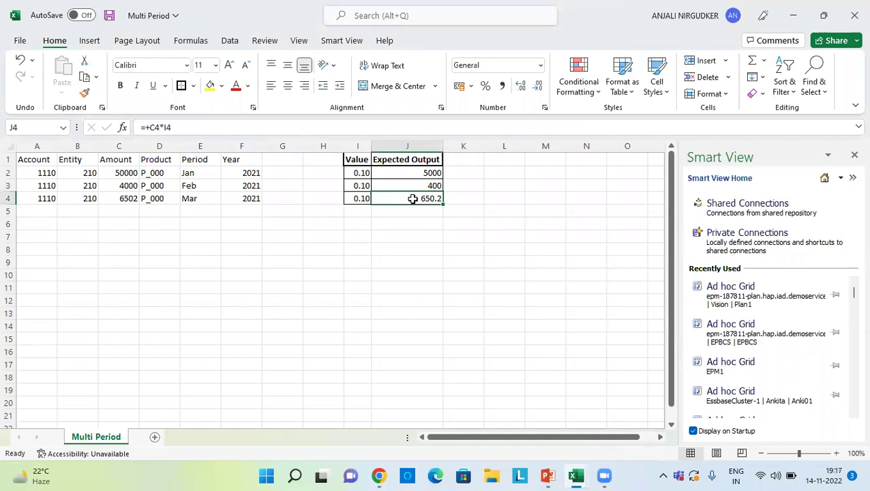
pyautogui.hotkey('alt', 'Tab')
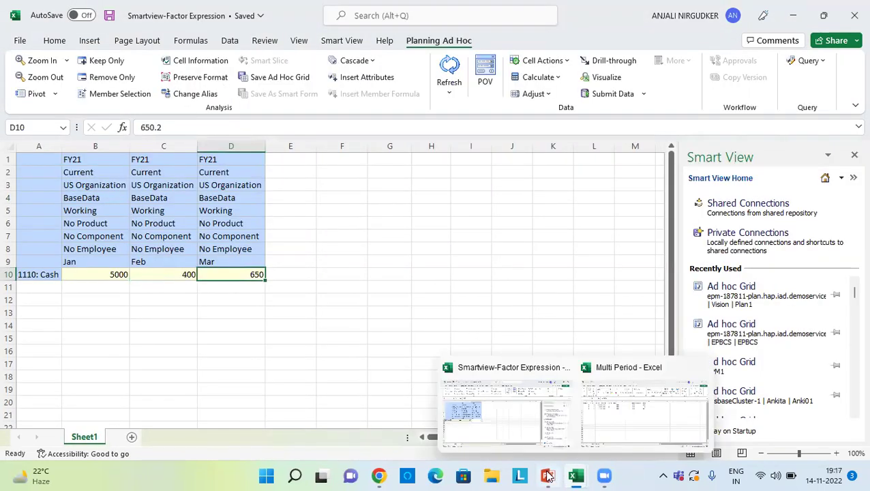
# Step: Switch to the DATA MANAGEMENT presentation in PowerPoint and show the closing Thank You slide
pyautogui.moveTo(548, 475)
pyautogui.click(565, 399)
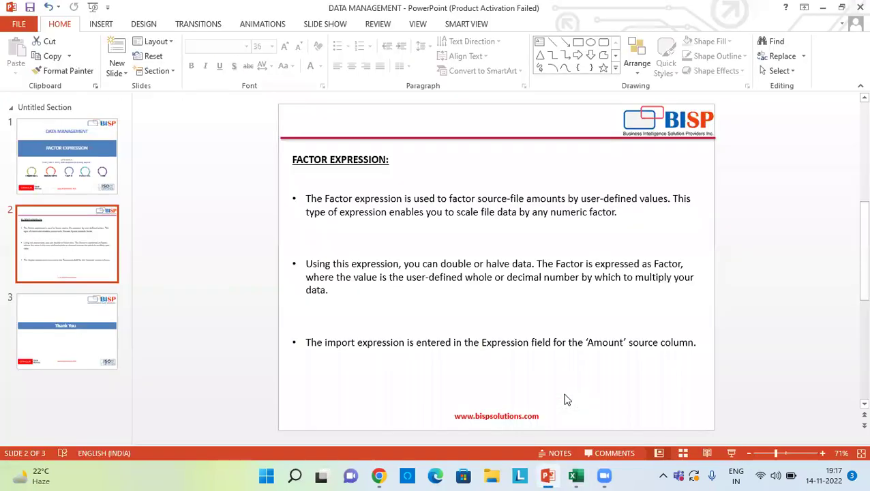
pyautogui.click(93, 323)
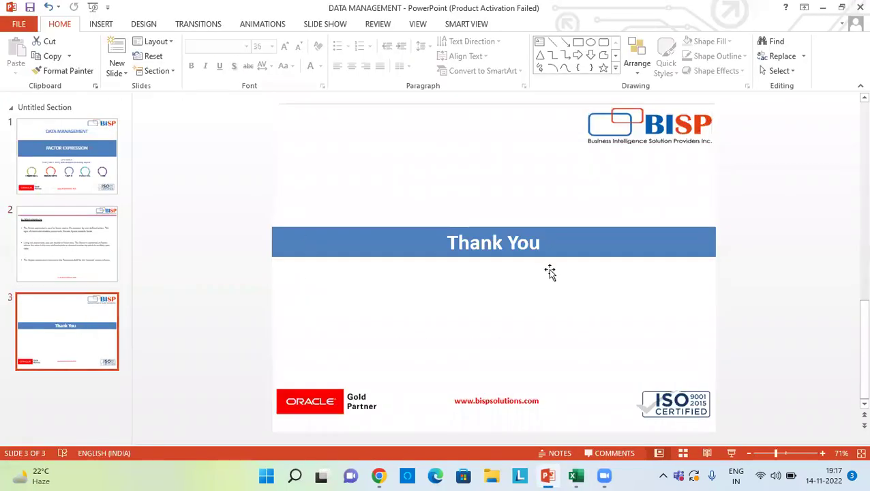